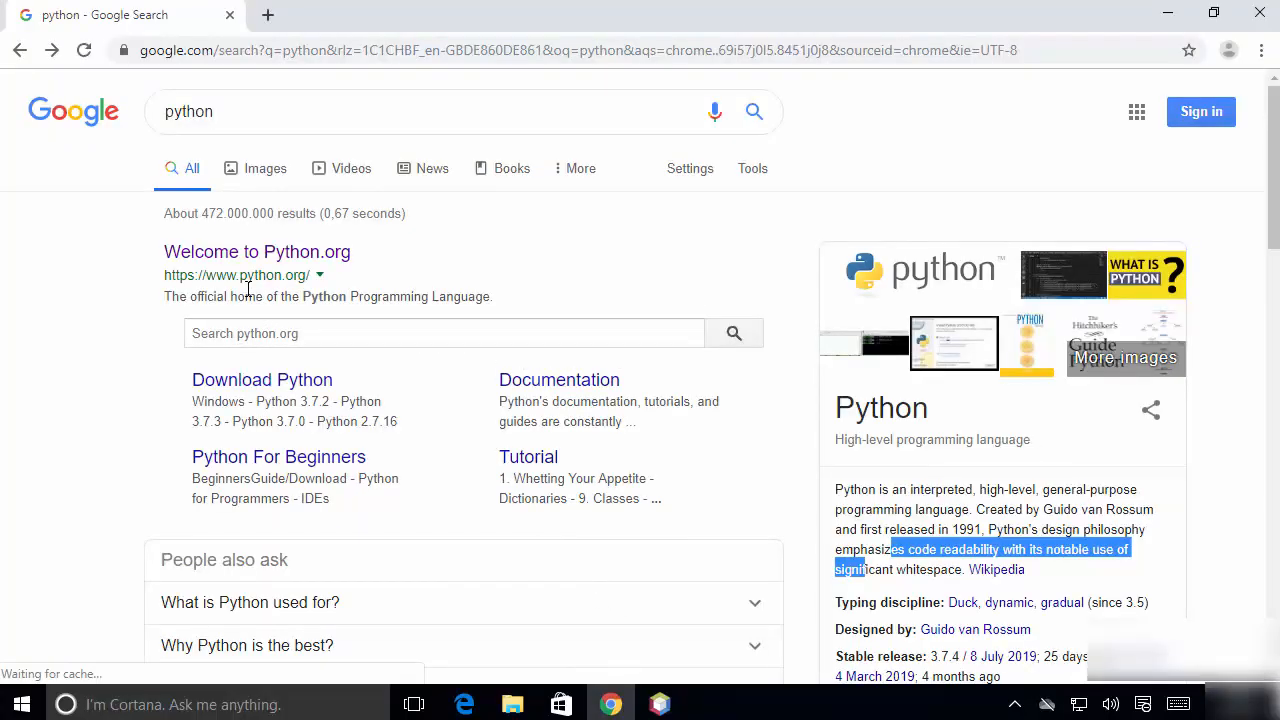
# Open the python.org website from the search results and go to the Python 3.7.4 release page.
pyautogui.click(297, 262)
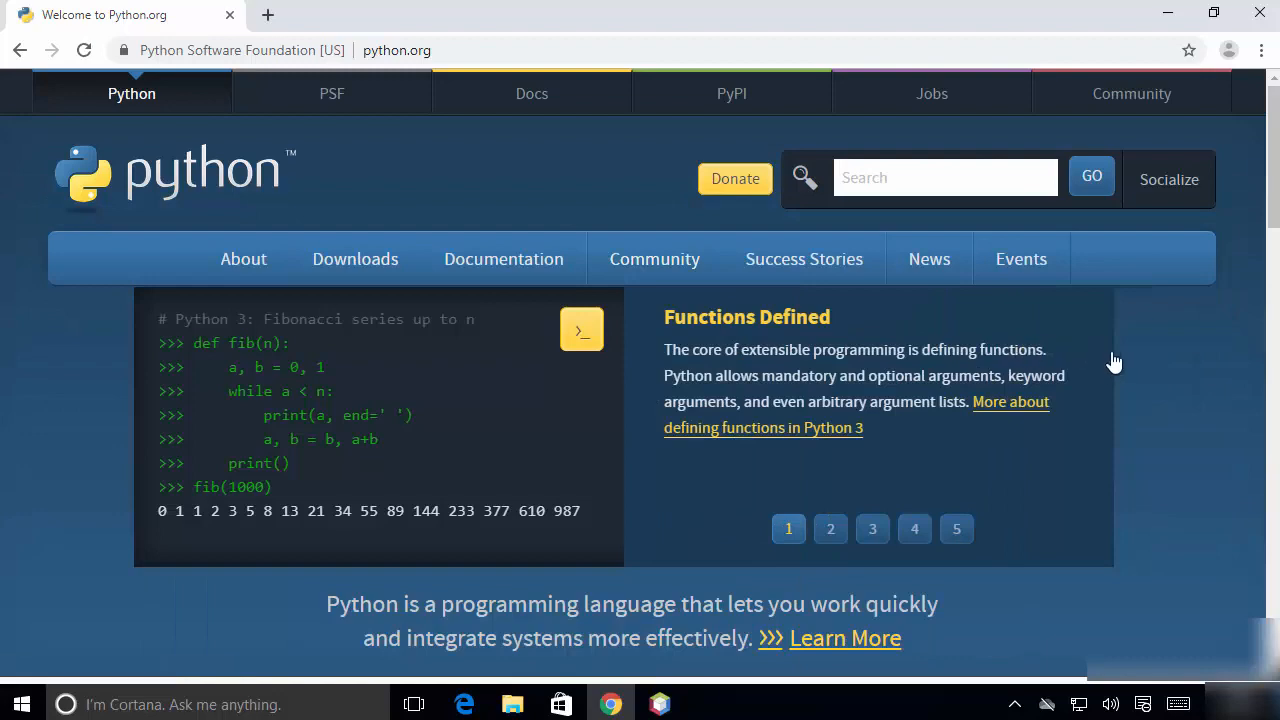
pyautogui.scroll(-3, 1110, 362)
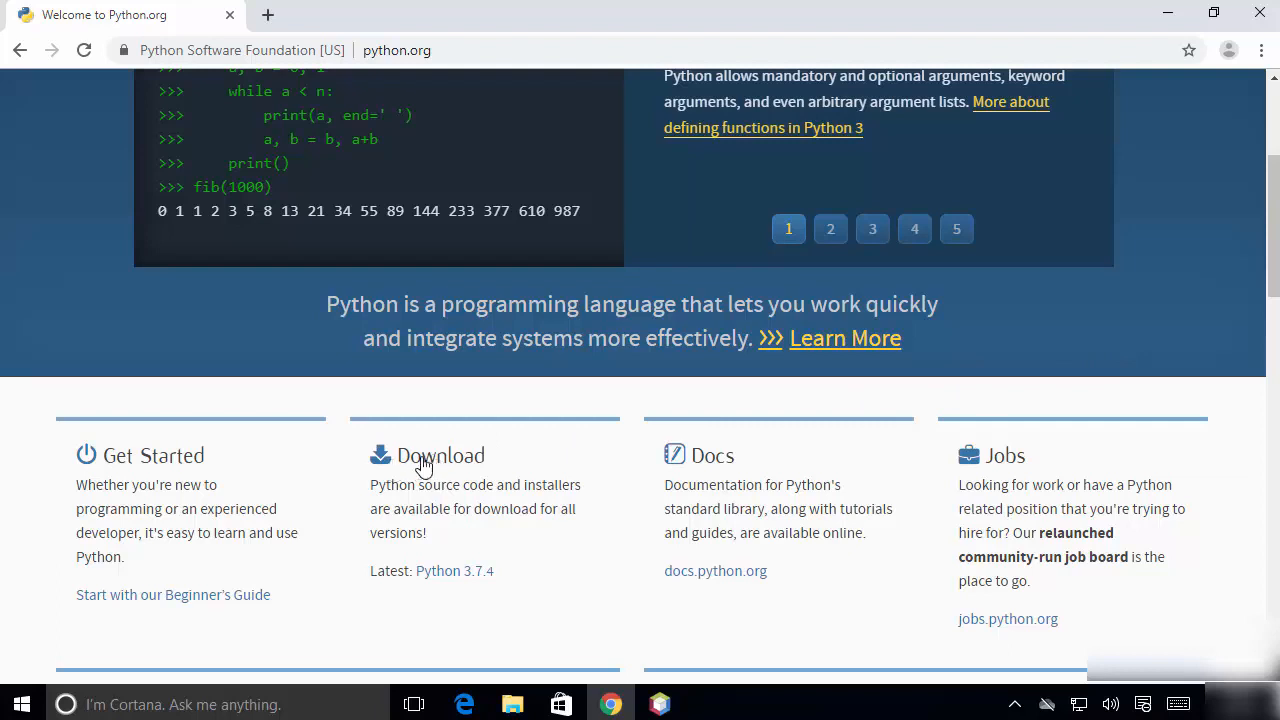
pyautogui.click(450, 580)
# Download the Windows x86-64 executable installer from the Files list of the Python 3.7.4 release.
pyautogui.scroll(-1, 349, 364)
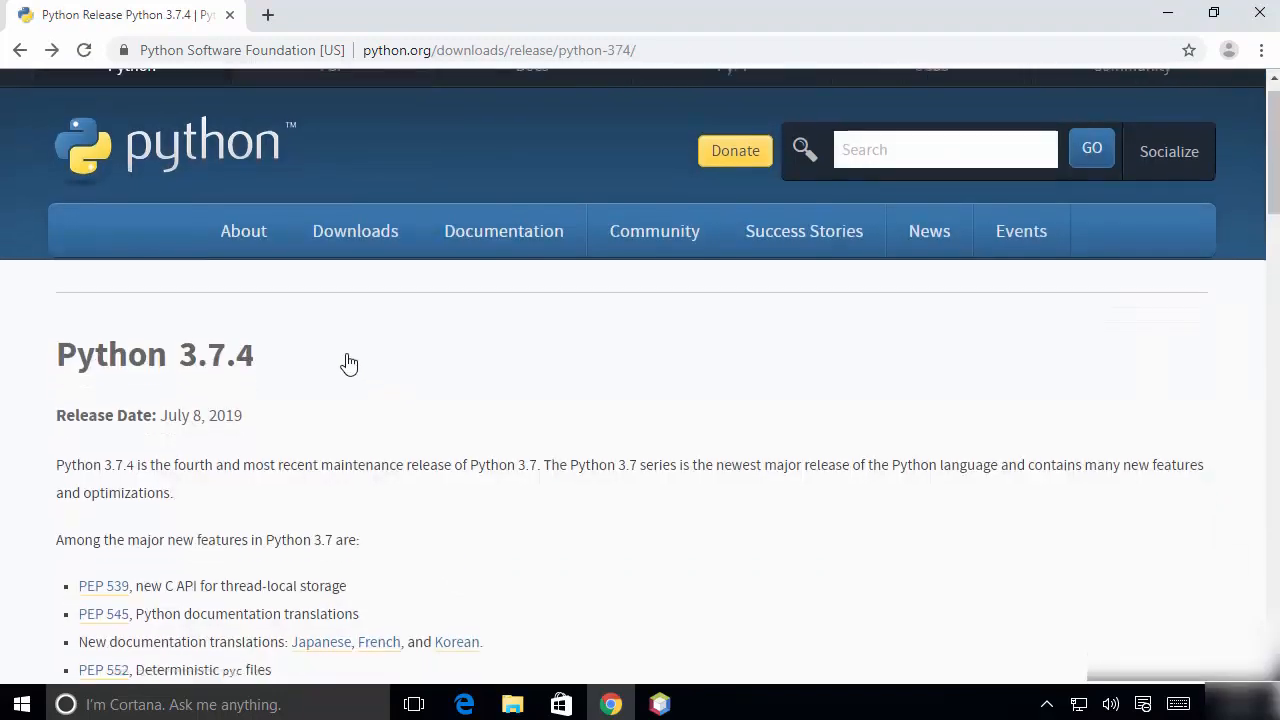
pyautogui.scroll(-15, 349, 364)
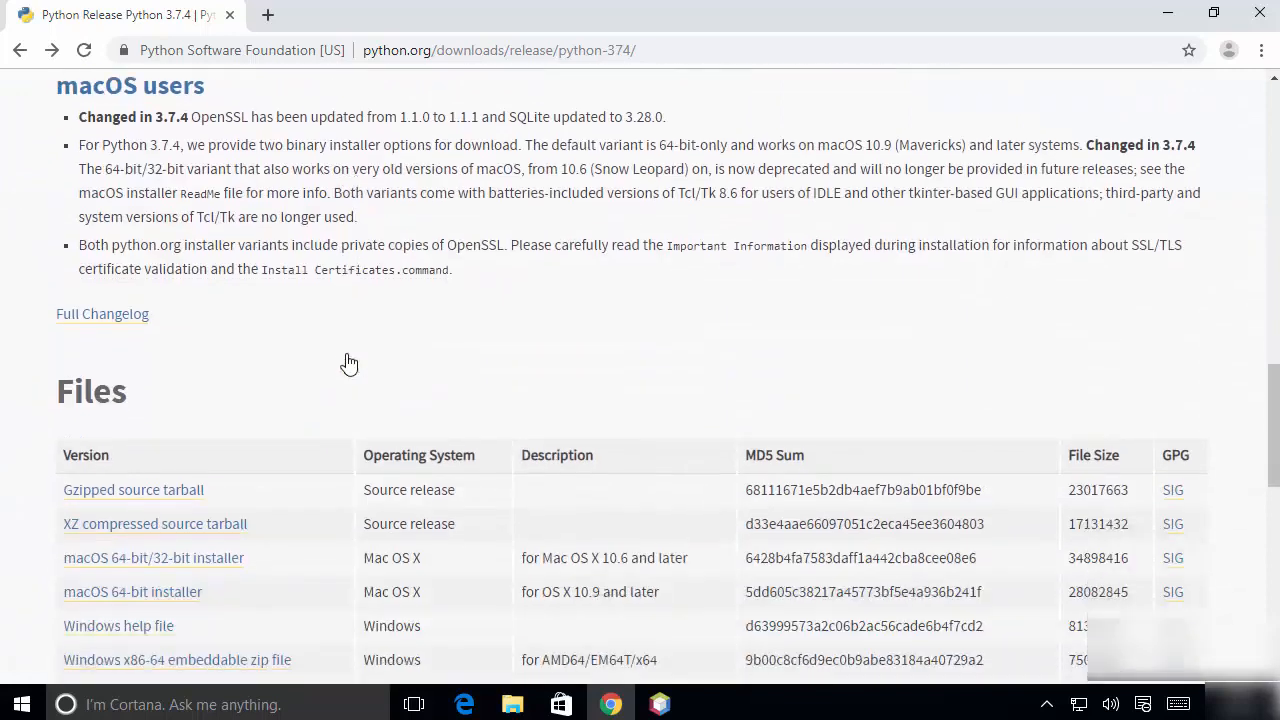
pyautogui.scroll(-1, 349, 364)
pyautogui.scroll(-2, 263, 384)
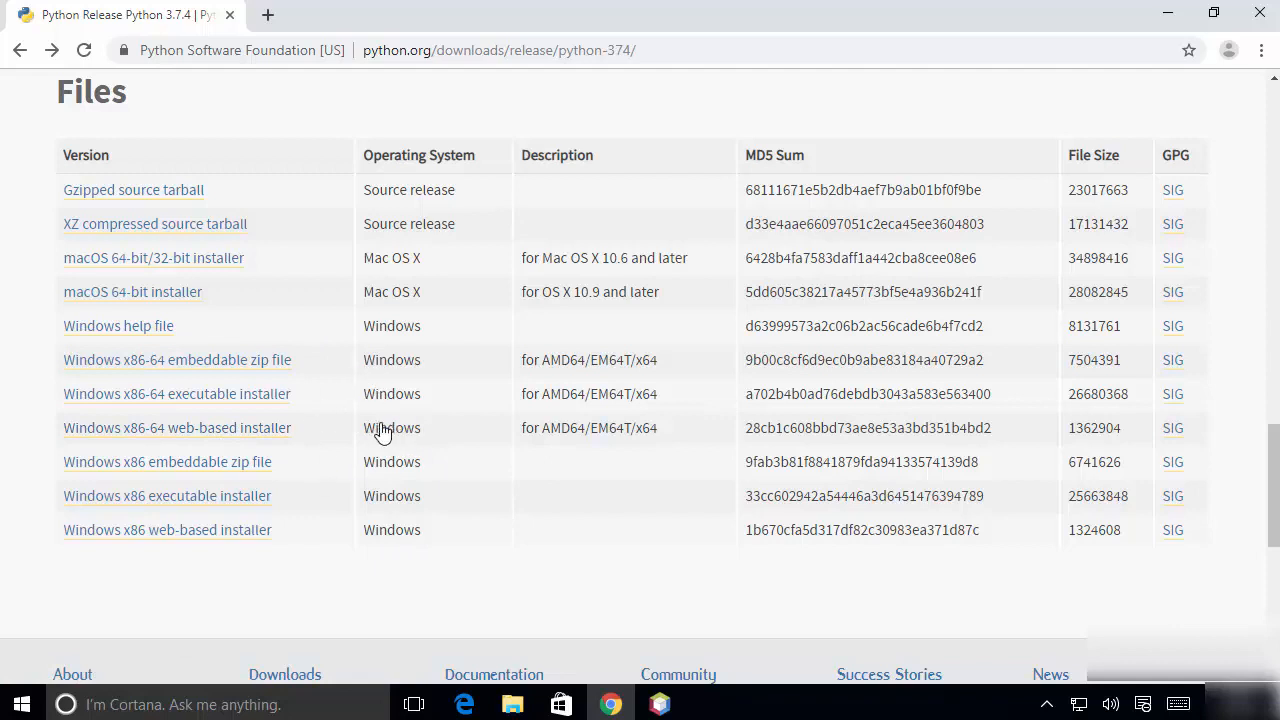
pyautogui.click(175, 402)
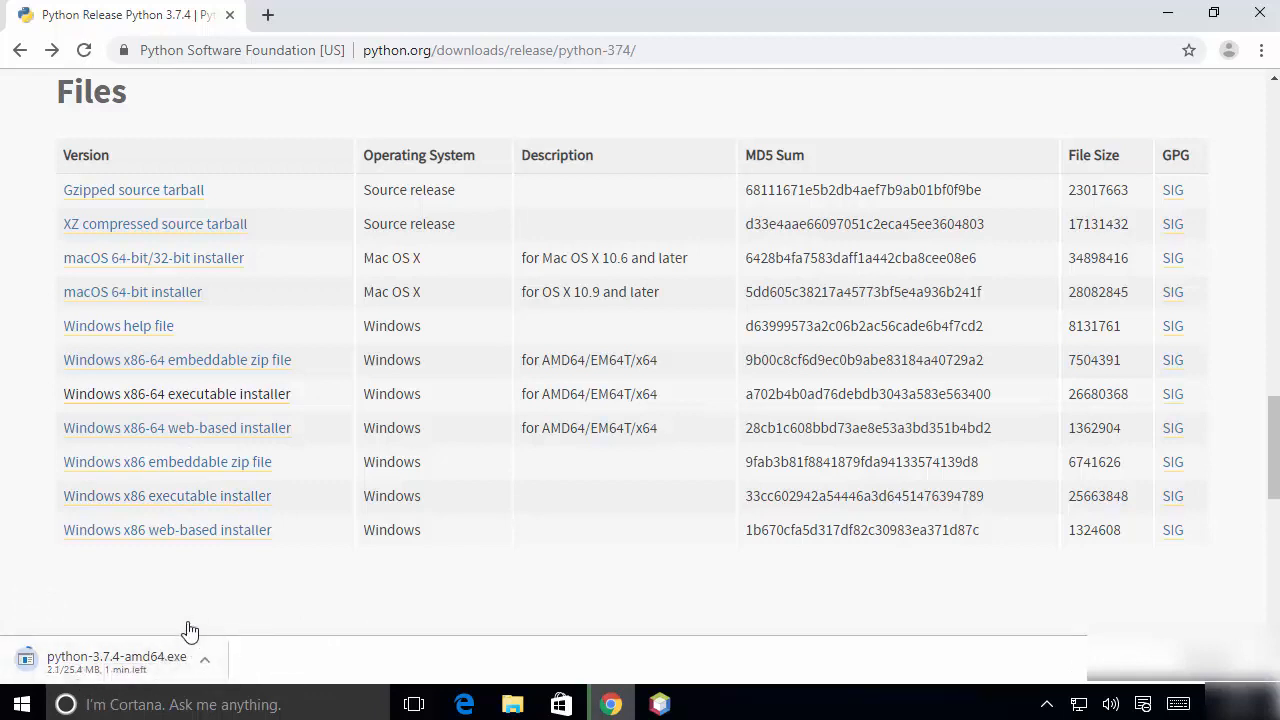
# Launch the downloaded python-3.7.4-amd64.exe, minimize the browser and allow the file to run.
pyautogui.click(116, 664)
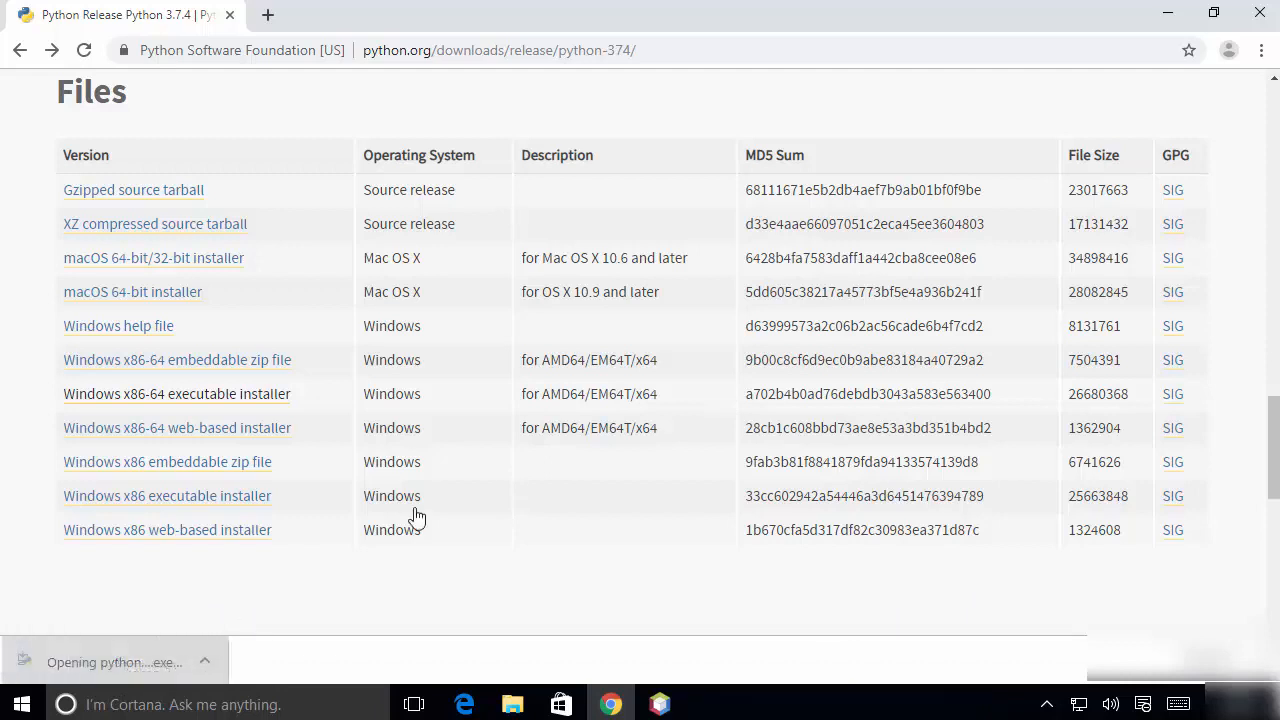
pyautogui.click(1167, 15)
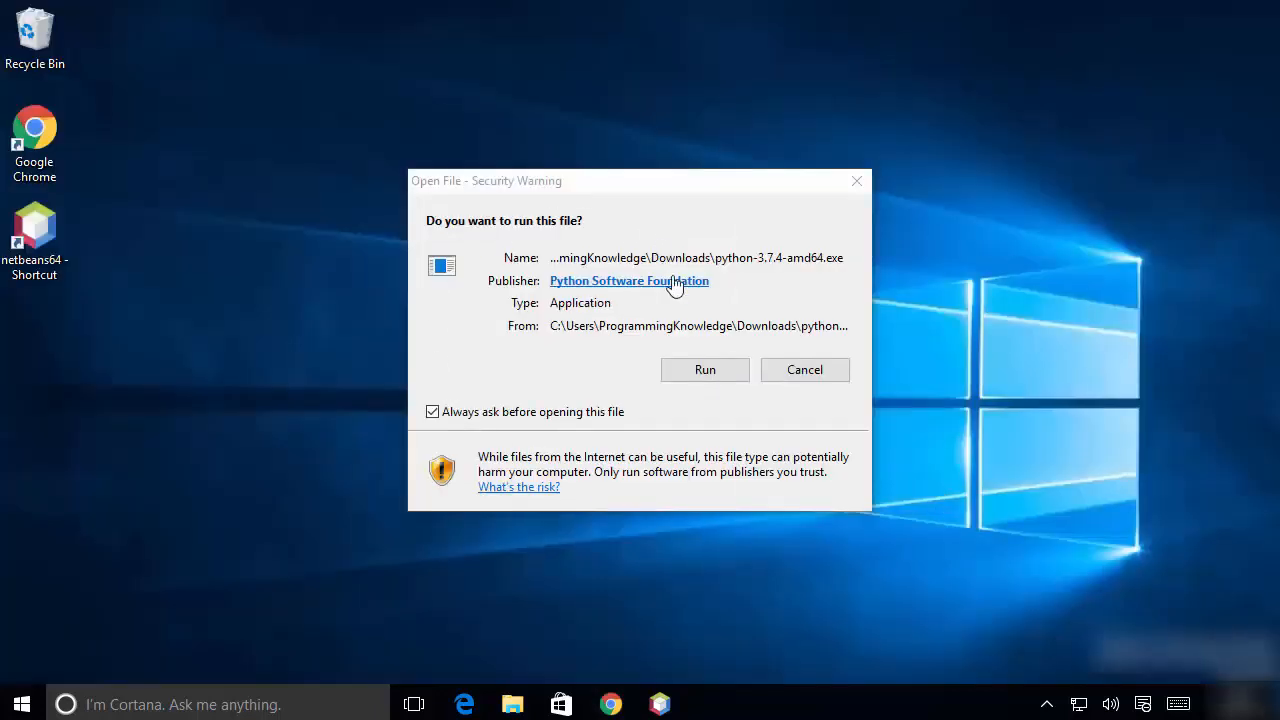
pyautogui.click(690, 372)
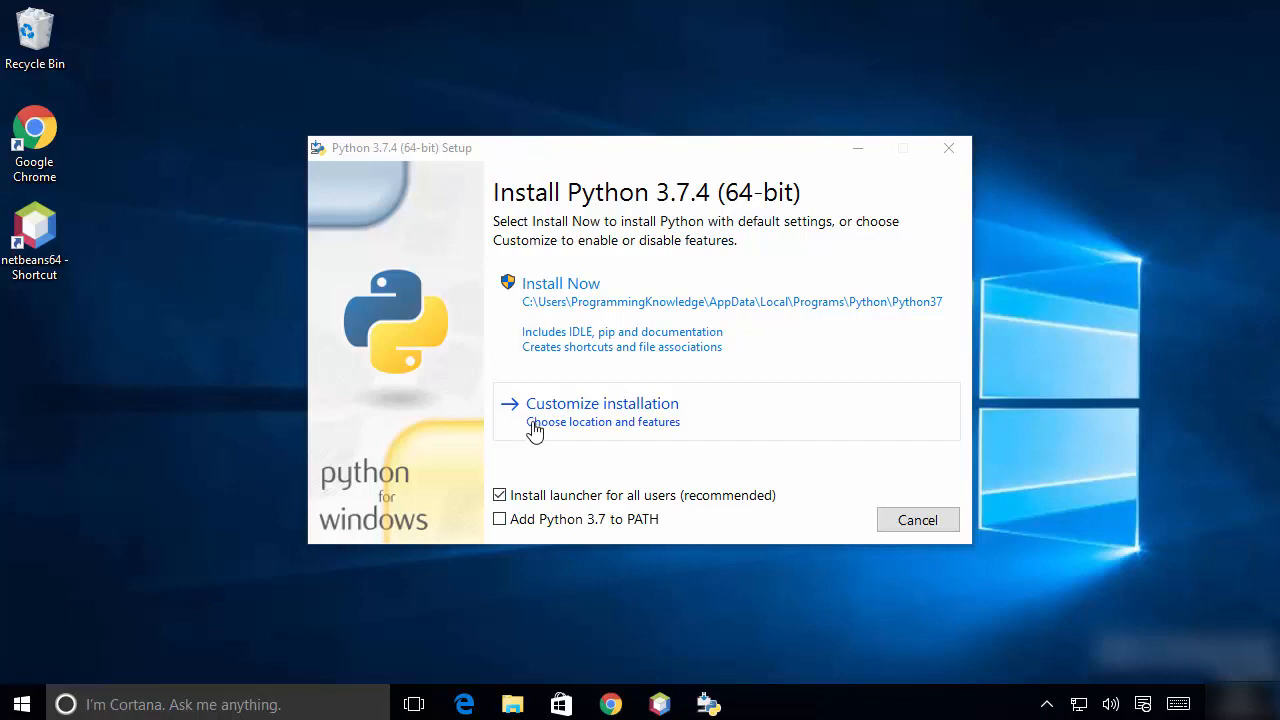
# Enable adding Python 3.7 to PATH and choose a customized installation with the default optional features.
pyautogui.click(502, 528)
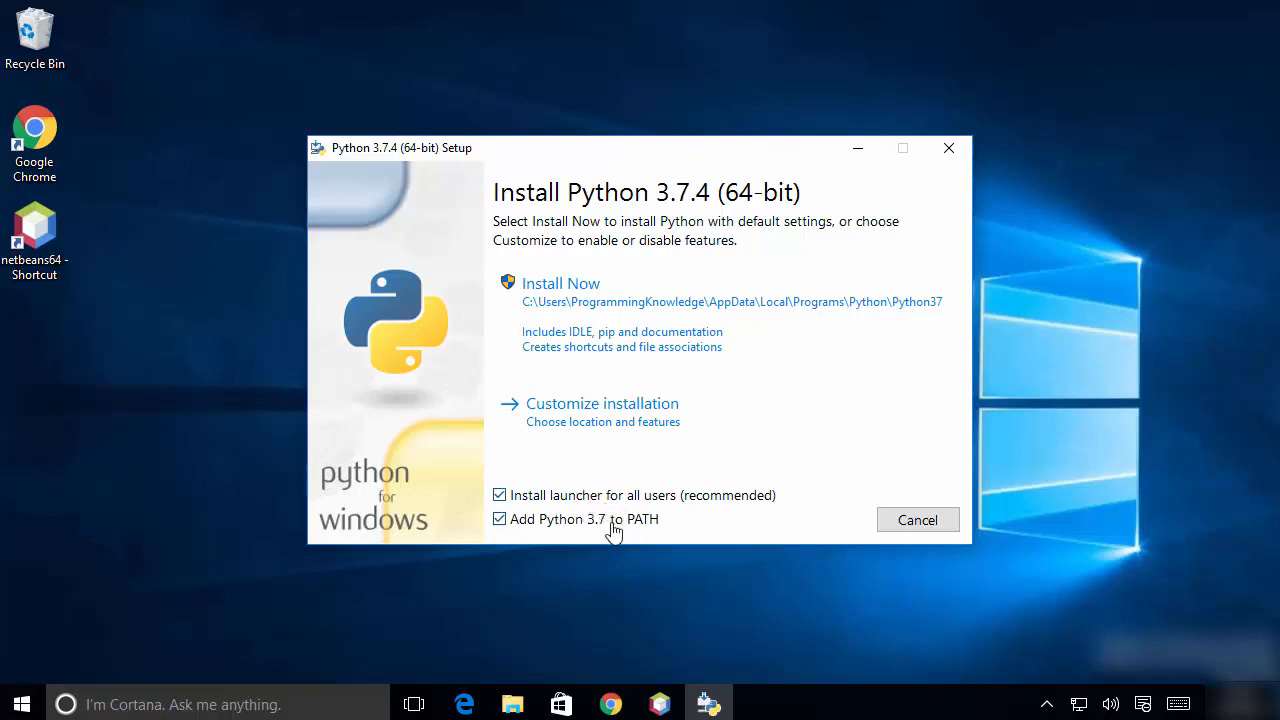
pyautogui.click(594, 421)
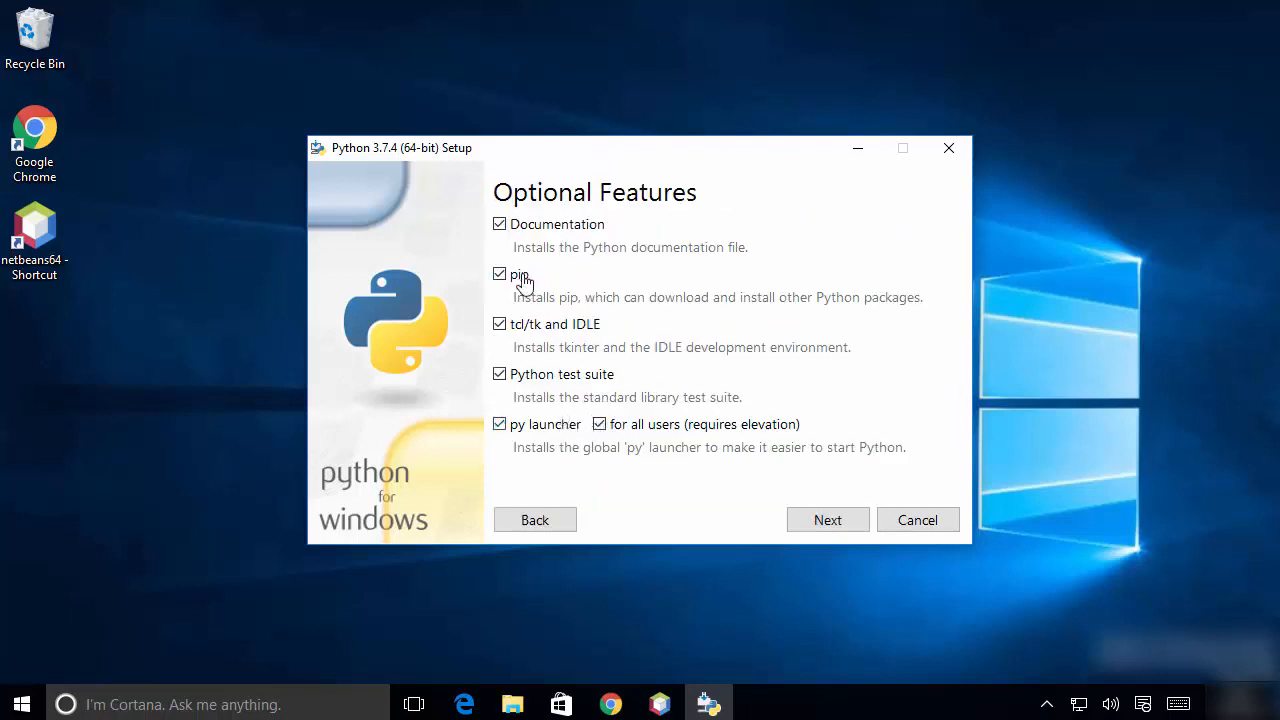
pyautogui.click(805, 524)
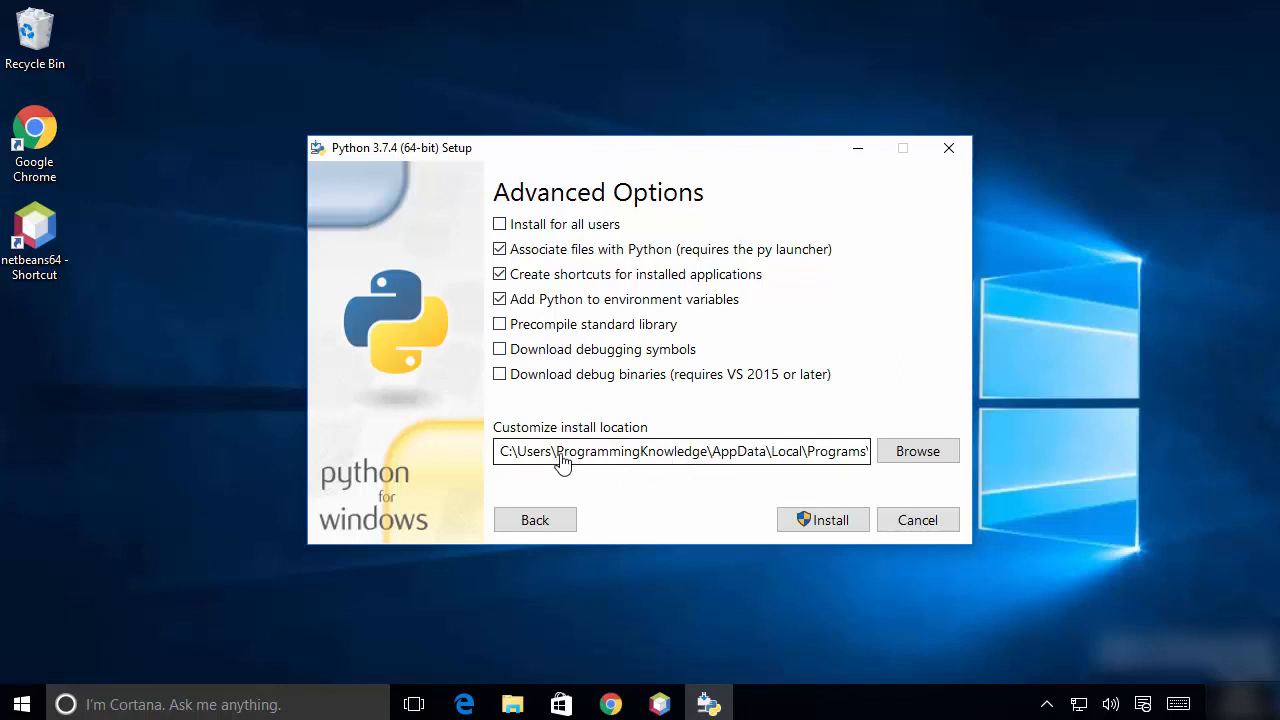
# Shorten the custom install location to C:\Python\Python37.
pyautogui.moveTo(528, 456)
pyautogui.mouseDown()
pyautogui.moveTo(856, 460)
pyautogui.moveTo(524, 458)
pyautogui.mouseUp()
pyautogui.click(777, 458)
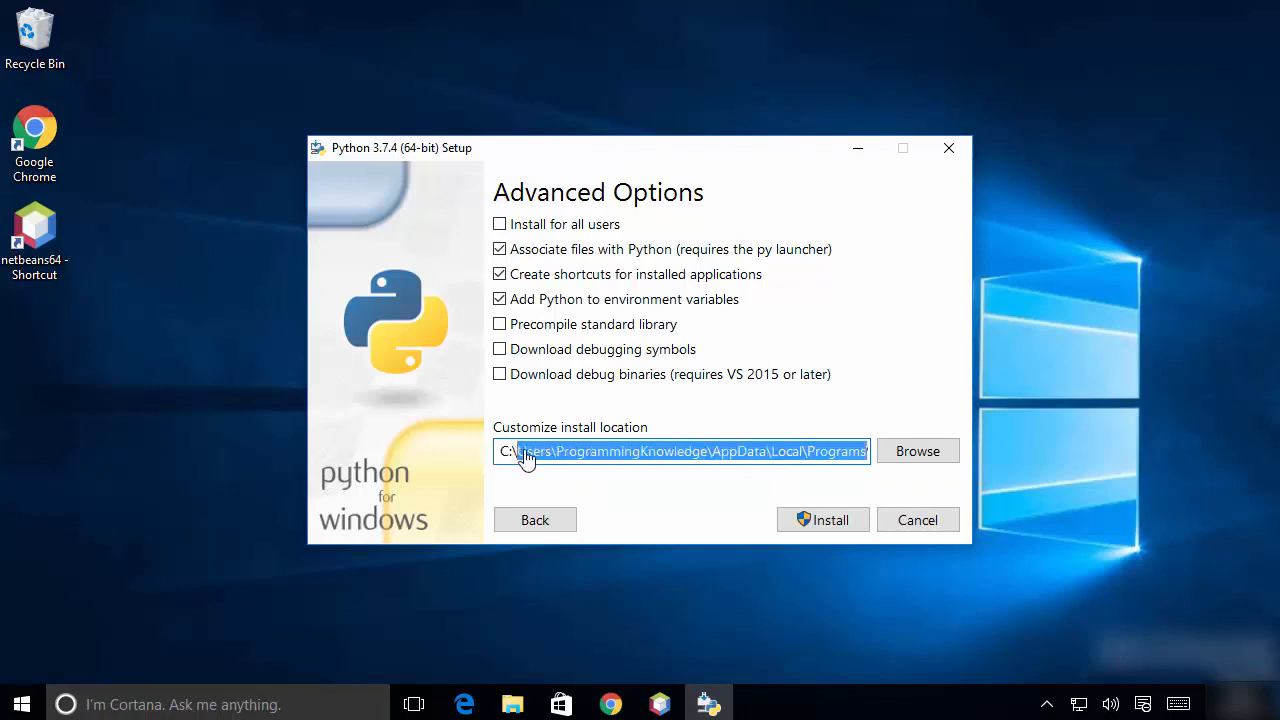
pyautogui.press('BackSpace')
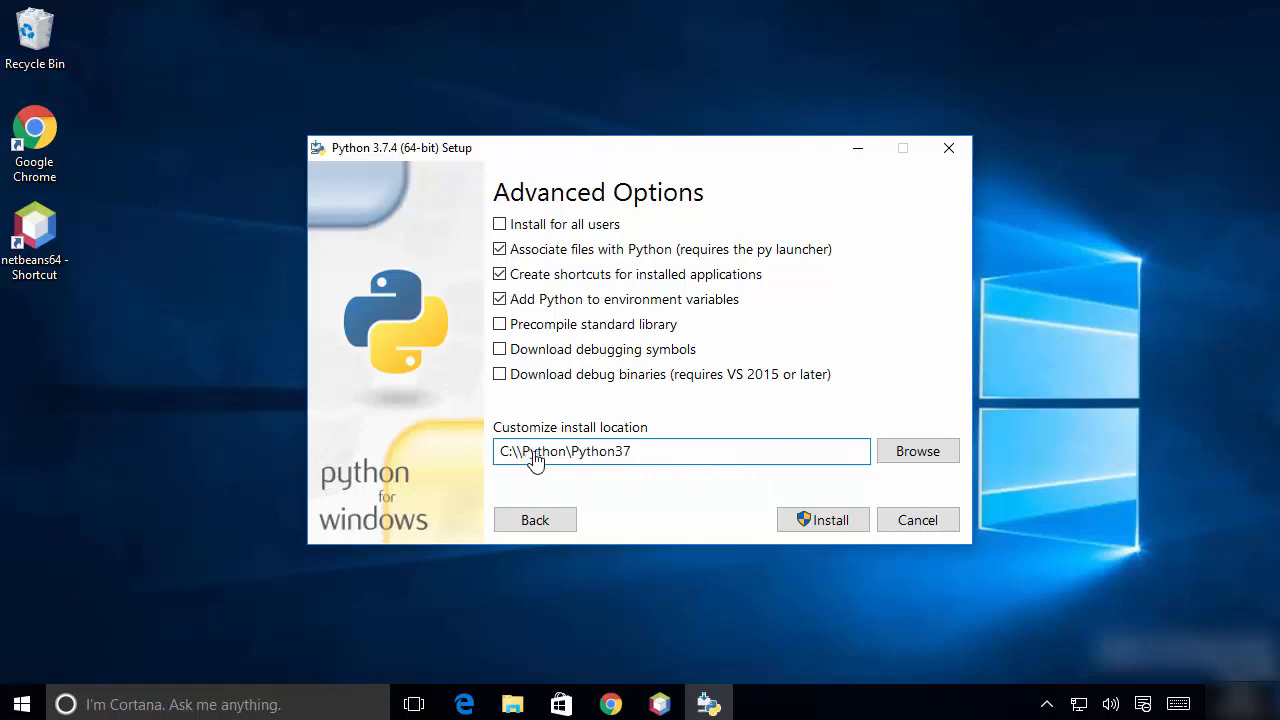
pyautogui.press('BackSpace')
pyautogui.click(545, 455)
pyautogui.moveTo(563, 458); pyautogui.dragTo(517, 455)
# Create a new folder named Python on Local Disk (C:) in File Explorer, then return to the installer.
pyautogui.click(525, 708)
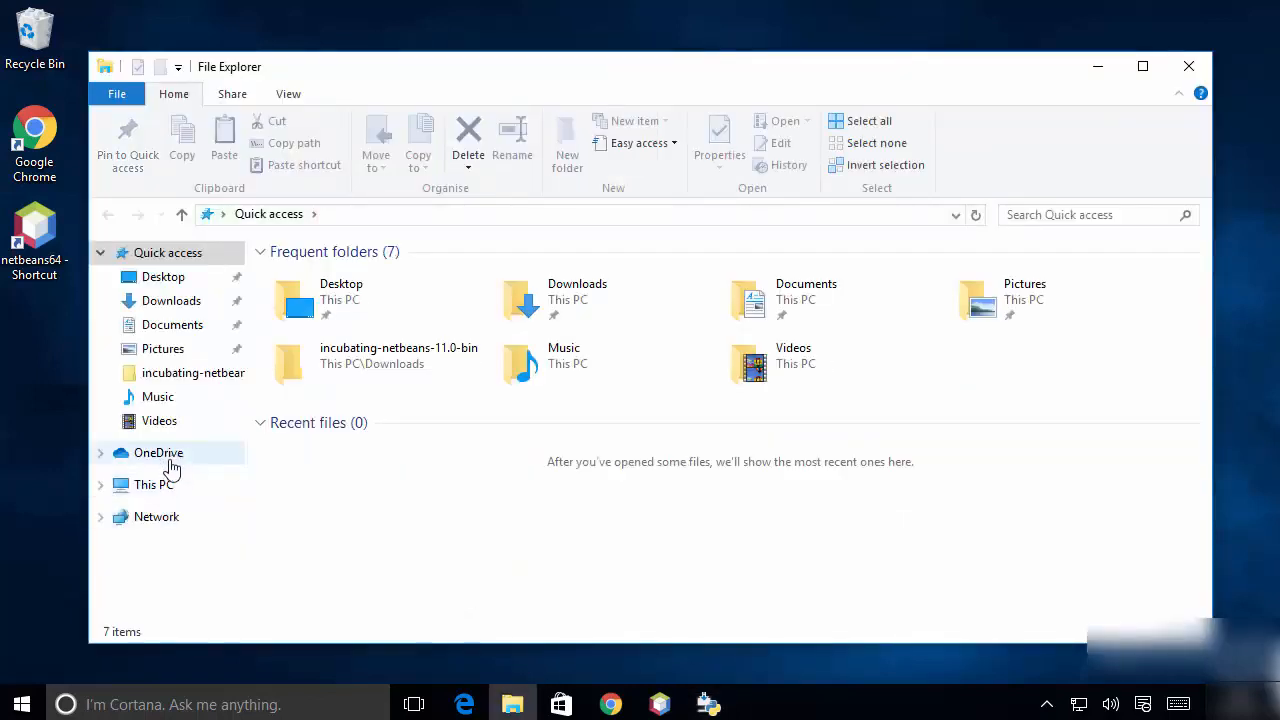
pyautogui.click(158, 486)
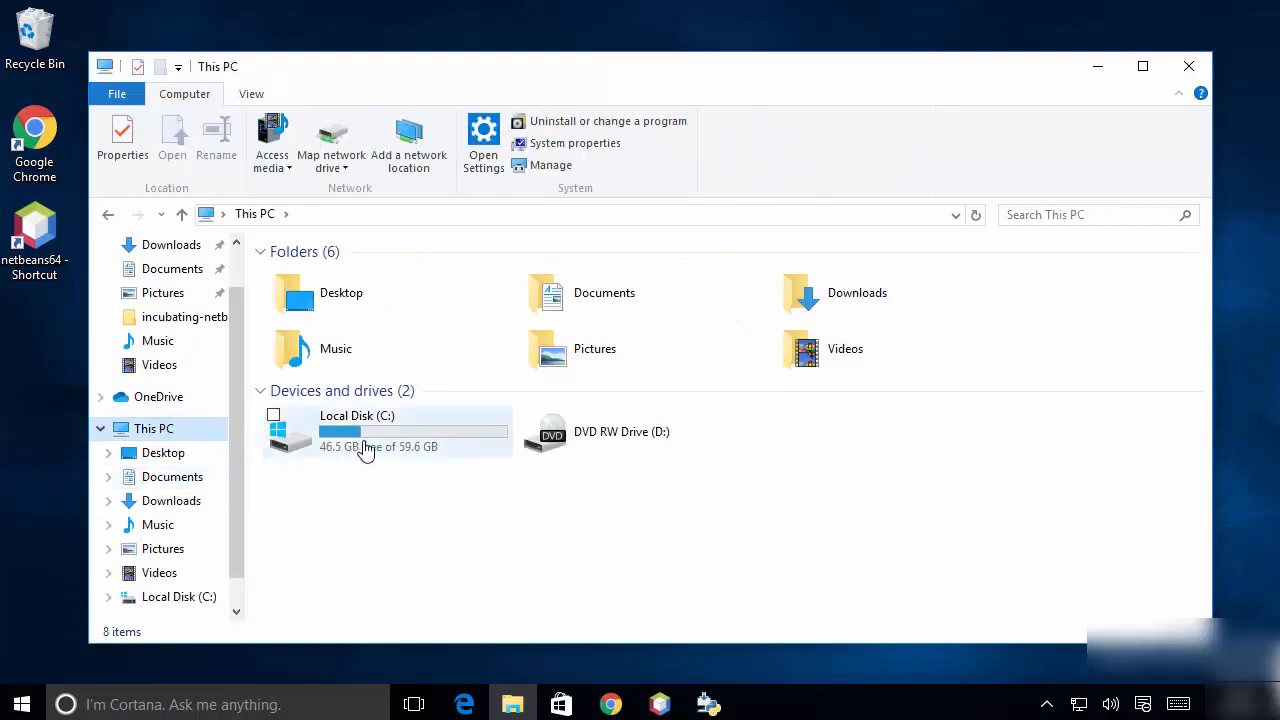
pyautogui.doubleClick(362, 450)
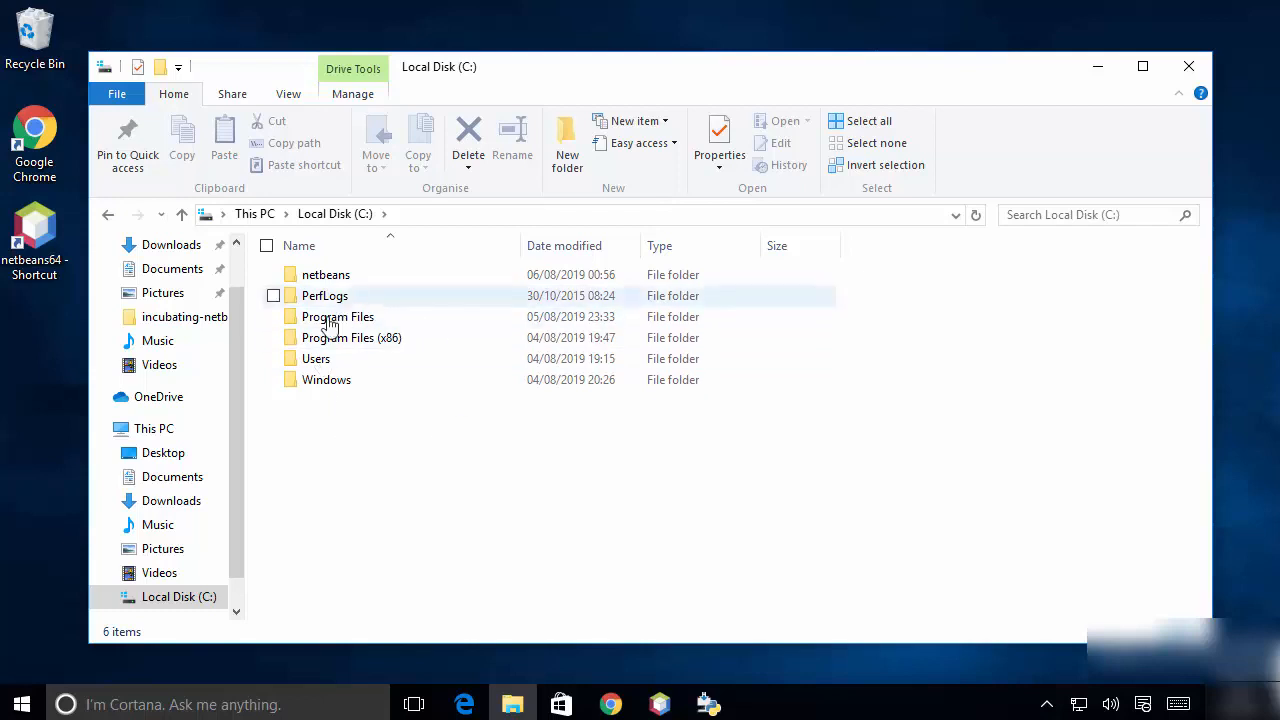
pyautogui.rightClick(339, 442)
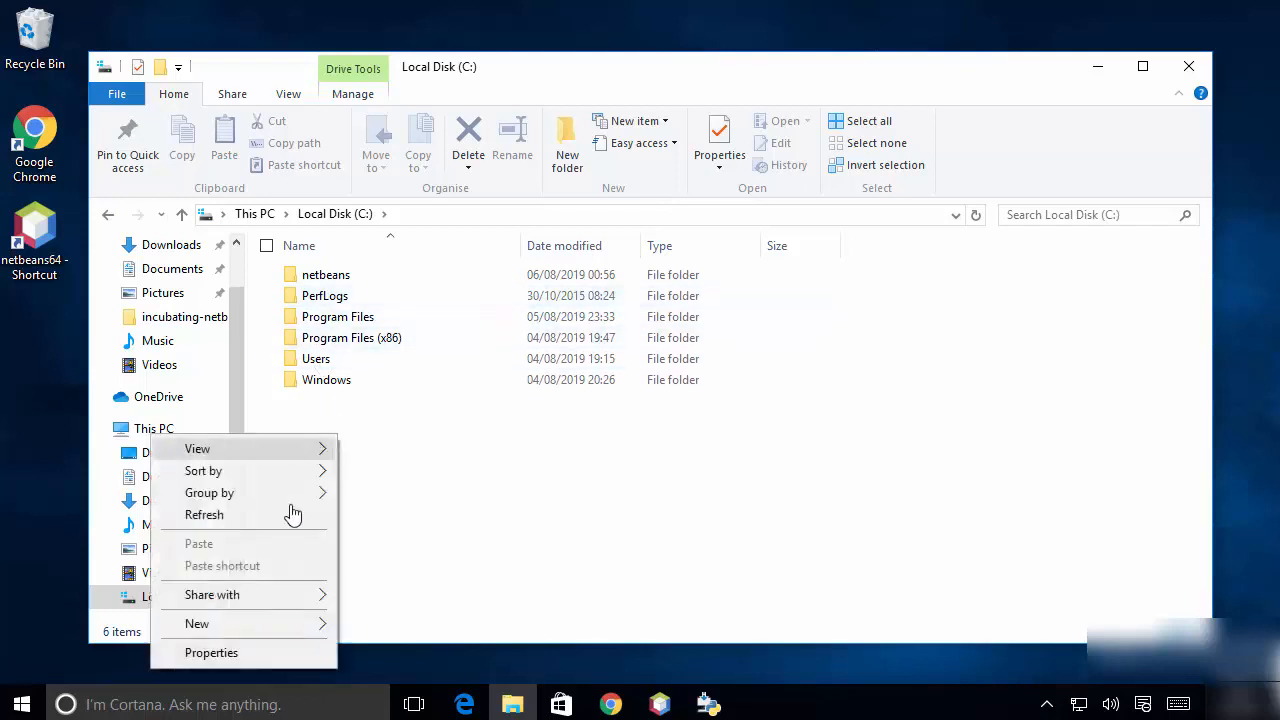
pyautogui.moveTo(295, 624)
pyautogui.click(119, 633)
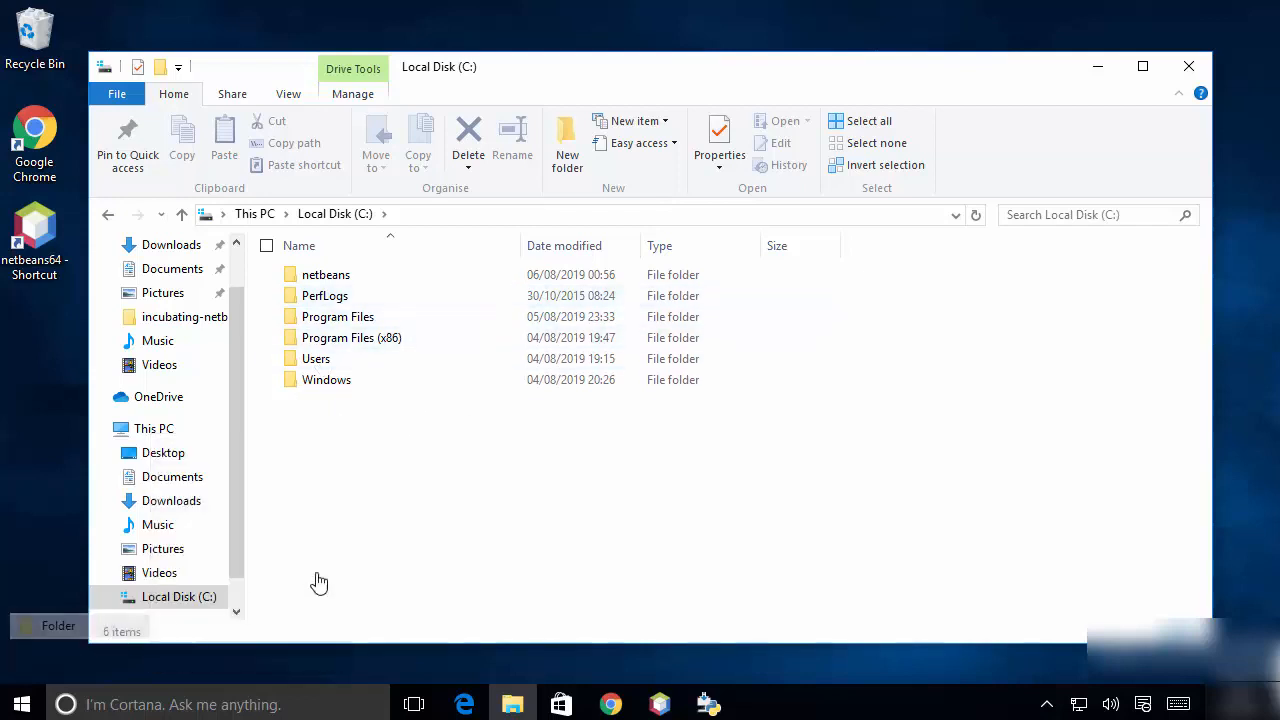
pyautogui.write('Python')
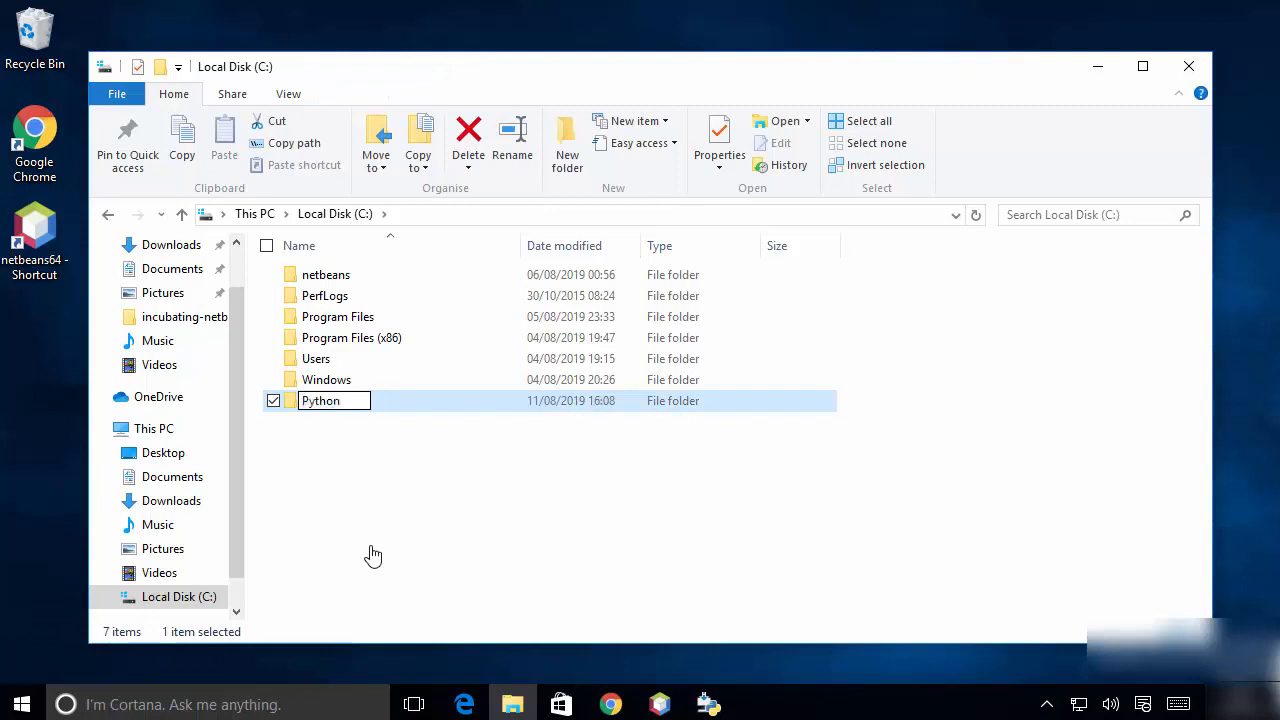
pyautogui.press('Return')
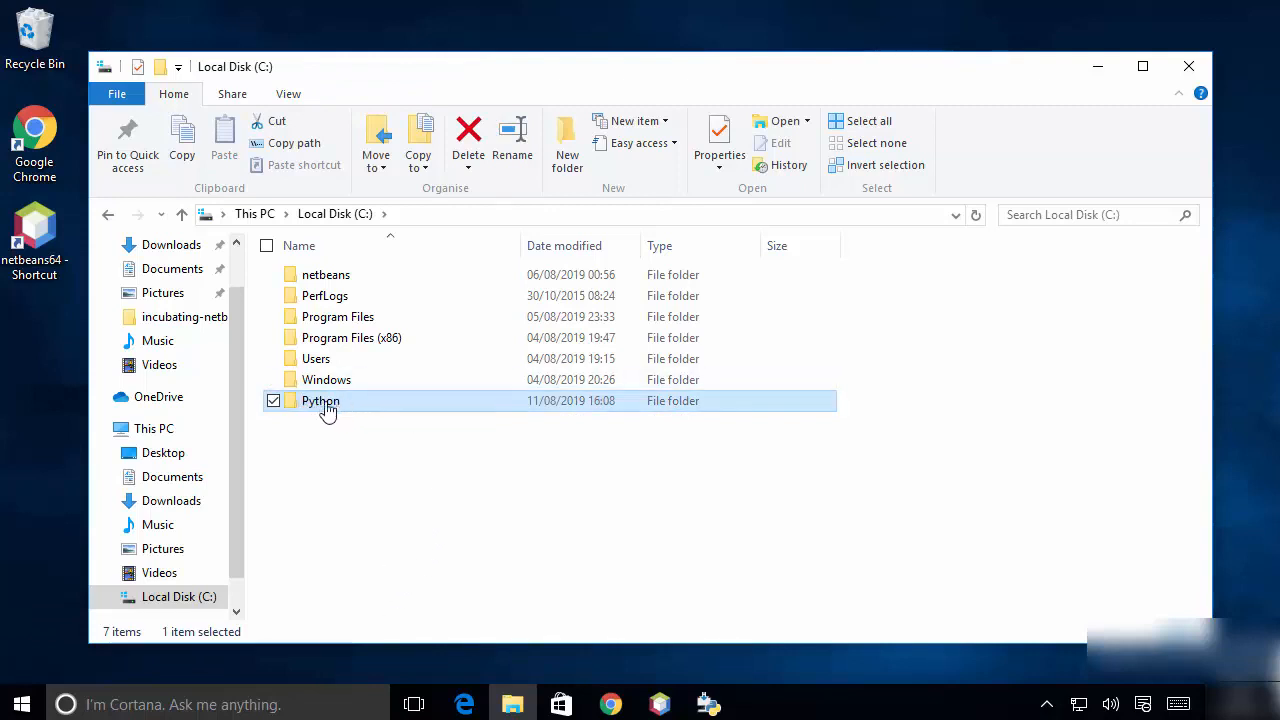
pyautogui.click(1097, 66)
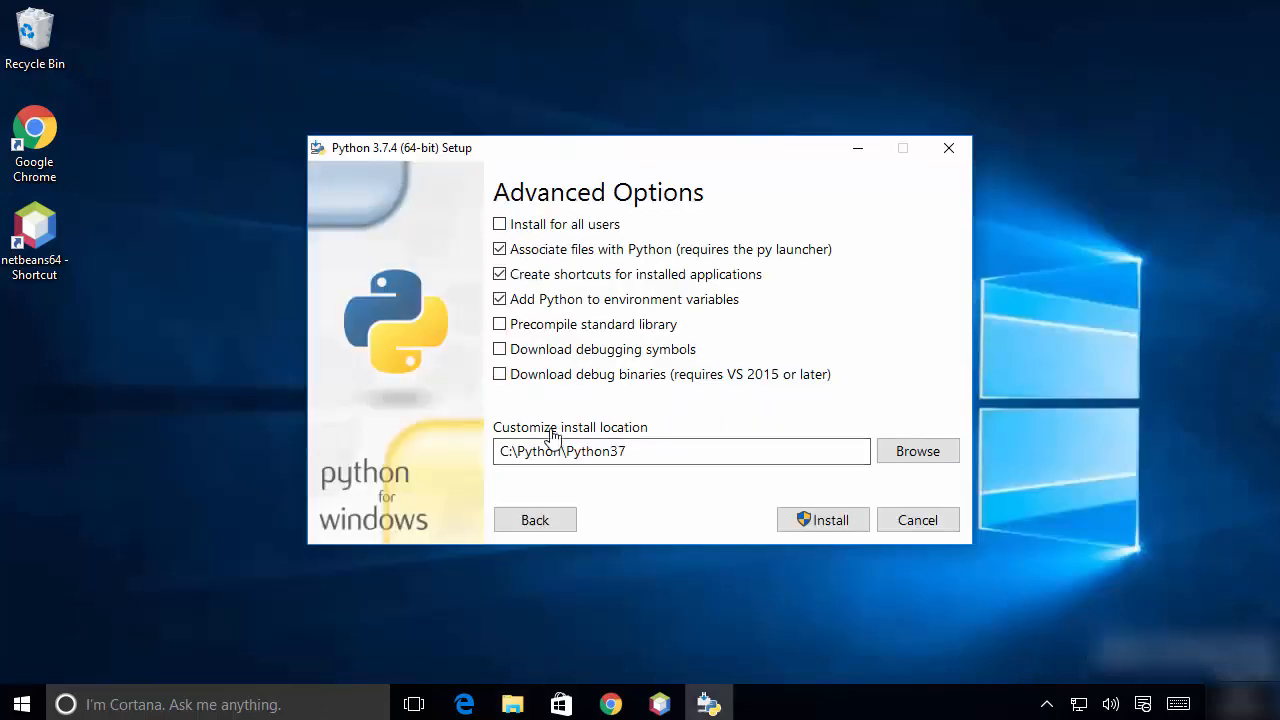
pyautogui.click(498, 453)
pyautogui.hotkey('ctrl', 'a')
pyautogui.press('BackSpace')
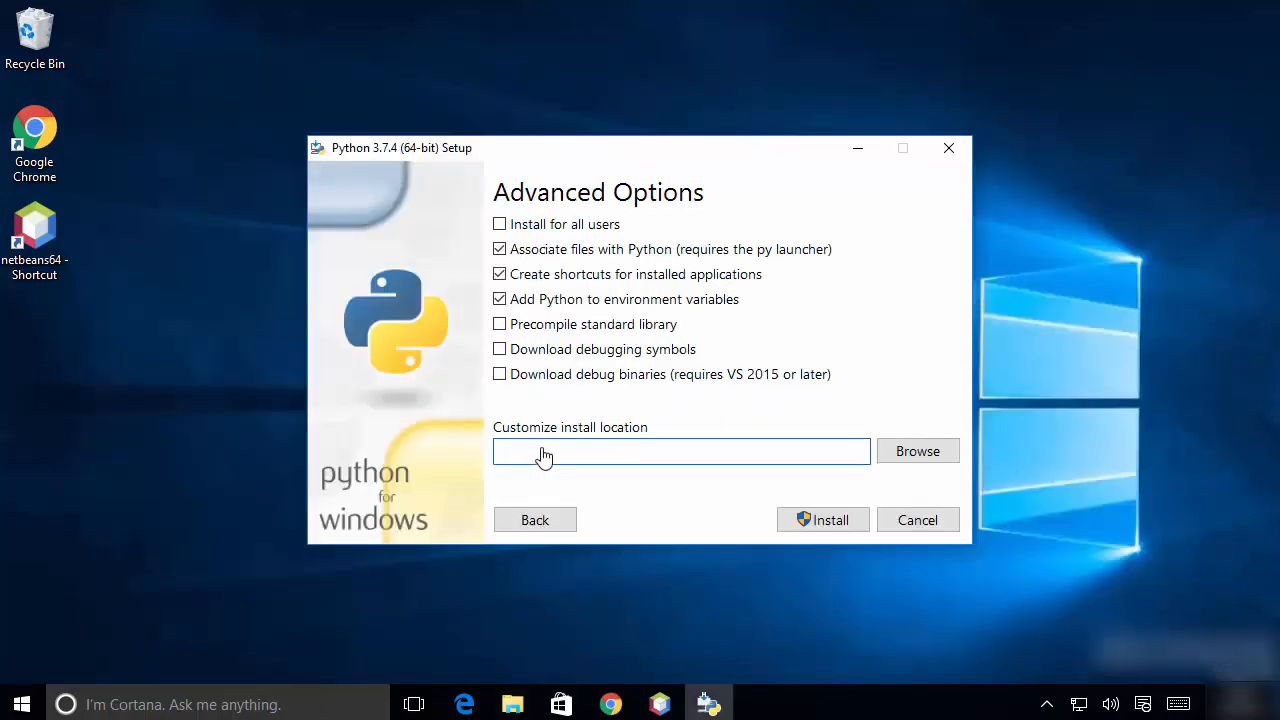
pyautogui.hotkey('ctrl', 'z')
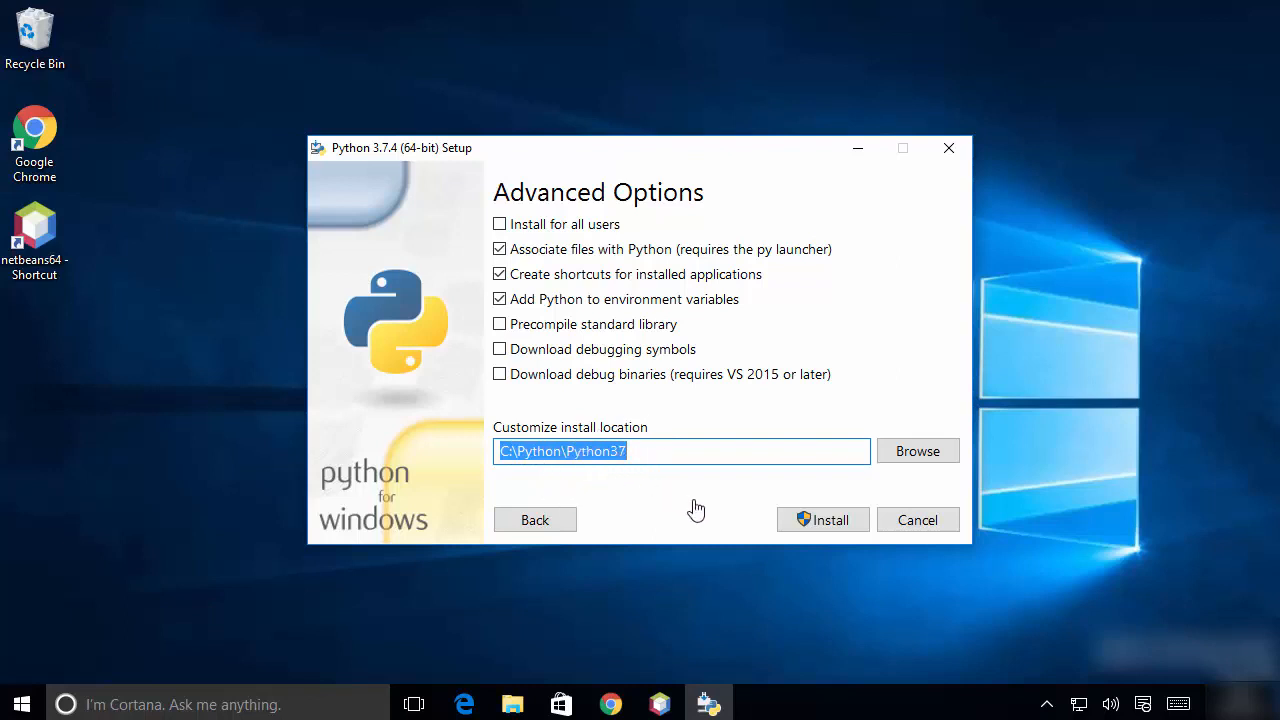
# Install Python with the chosen options, allow it to make changes to the PC, and close the finished setup.
pyautogui.click(818, 520)
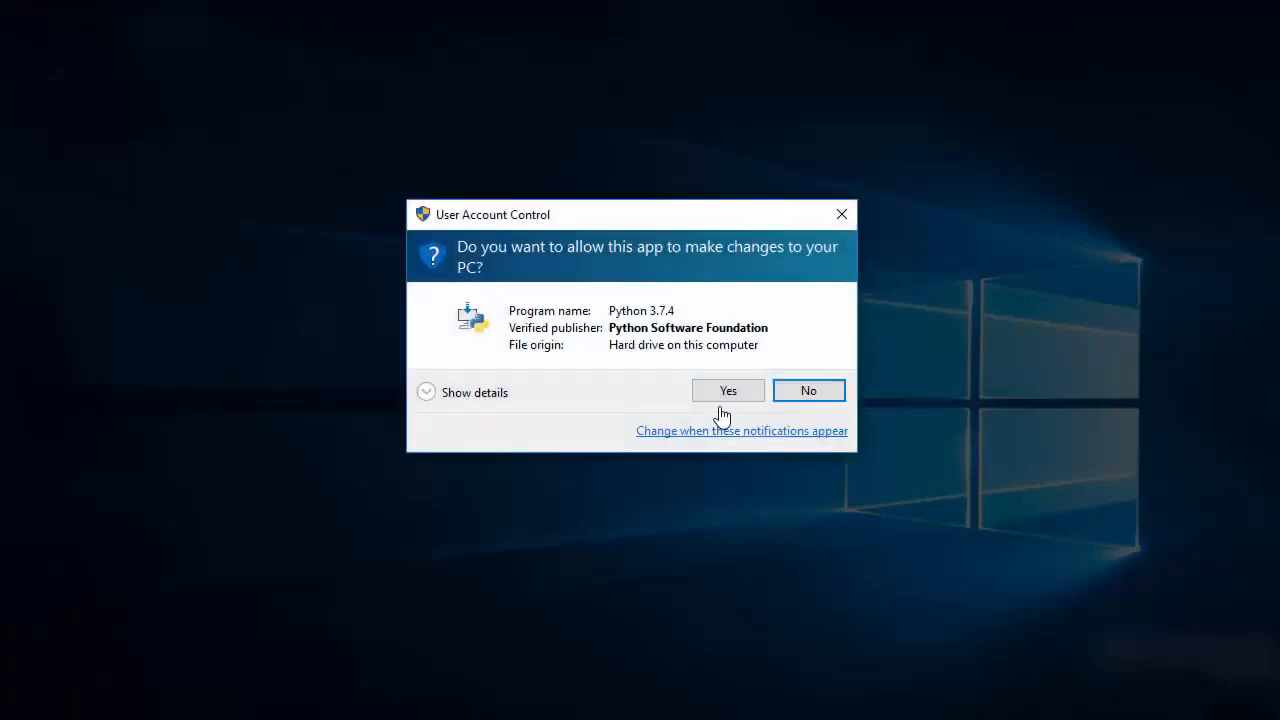
pyautogui.click(722, 386)
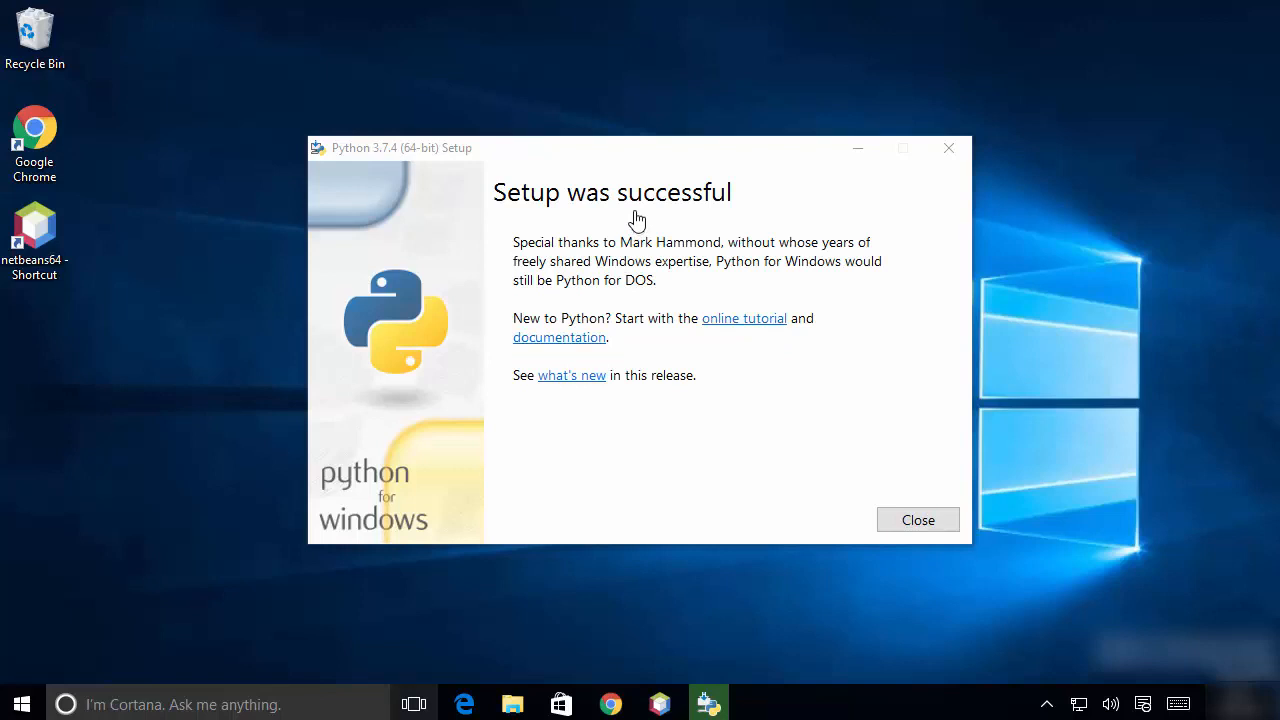
pyautogui.click(917, 521)
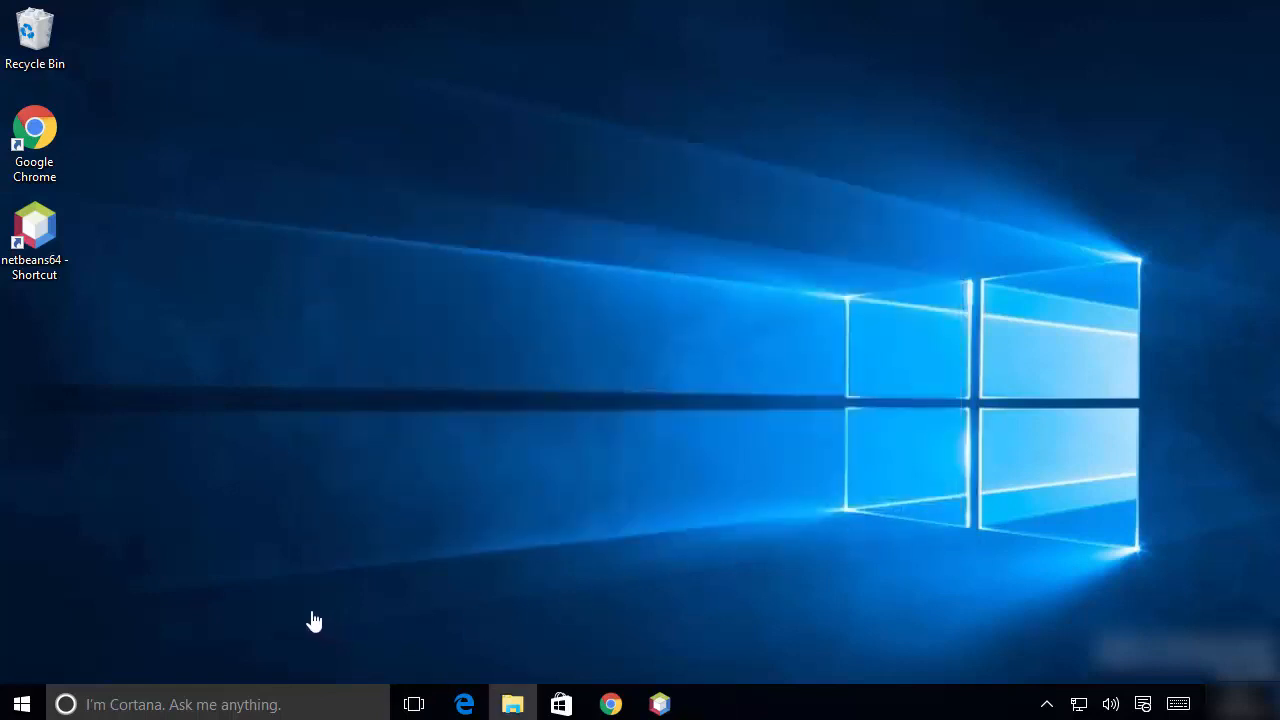
# Expand the recently added programs among all installed apps and launch IDLE (Python 3.7 64-bit).
pyautogui.click(22, 704)
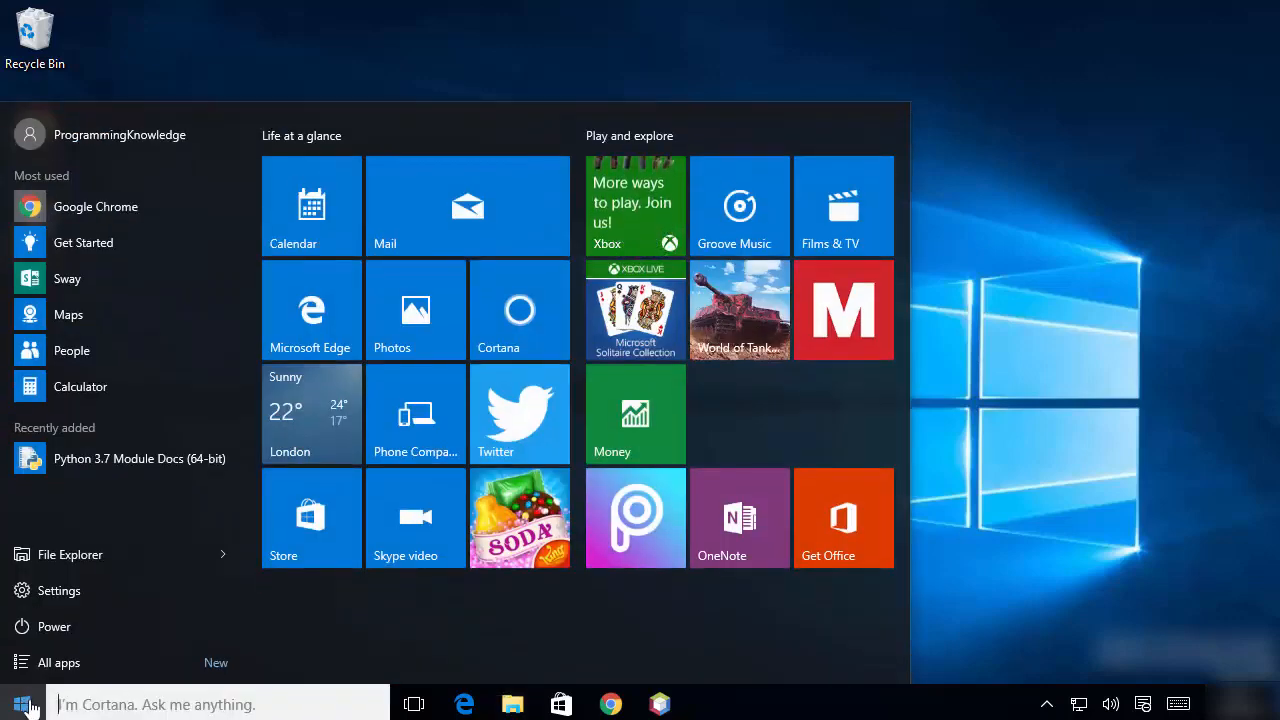
pyautogui.click(72, 666)
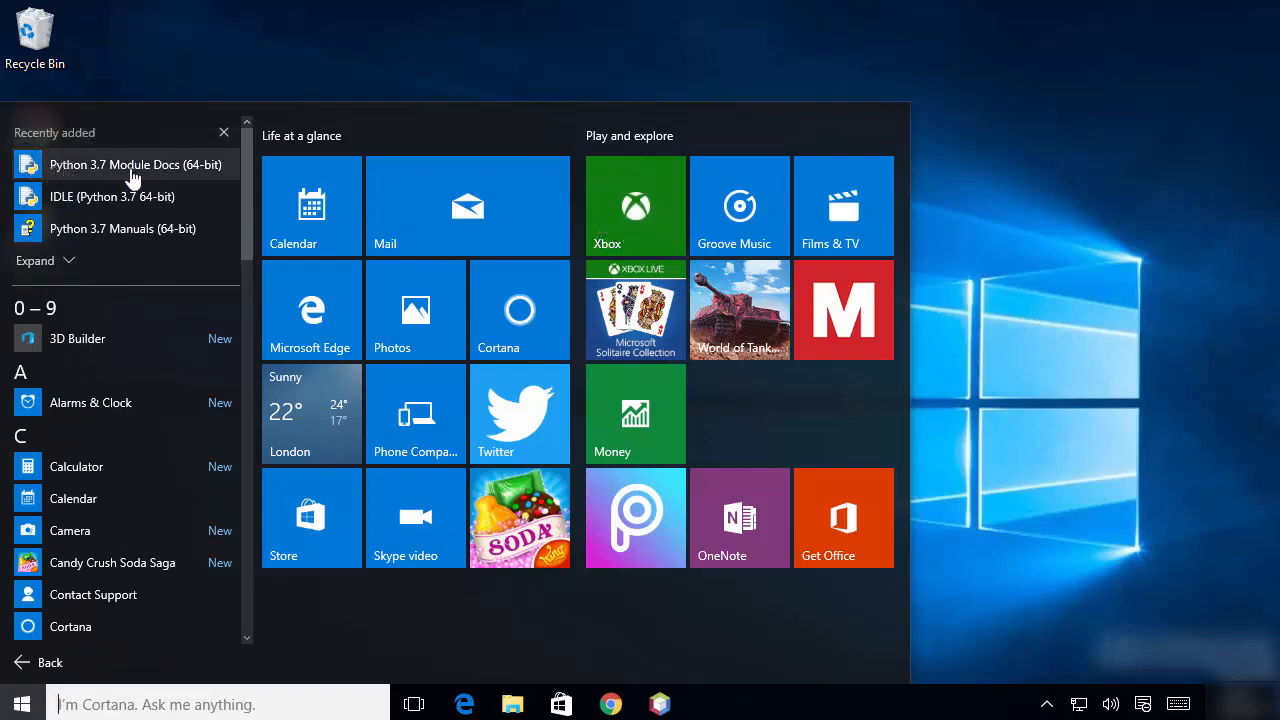
pyautogui.click(68, 259)
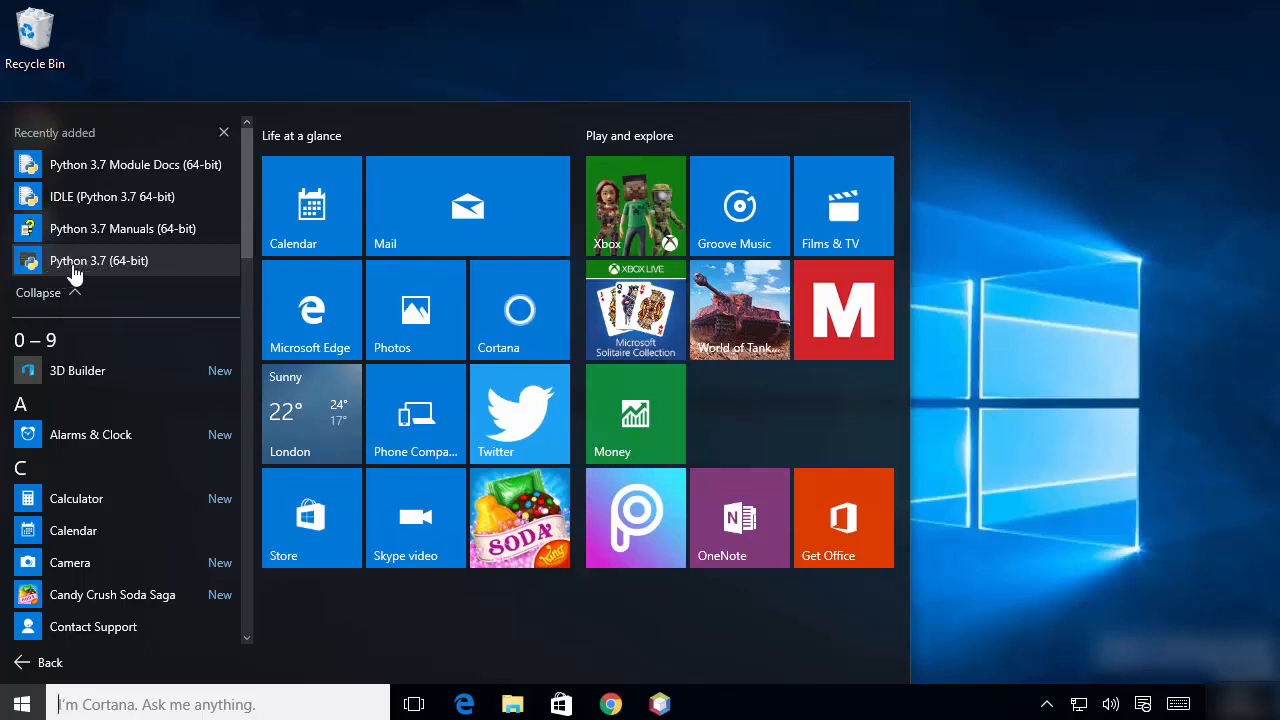
pyautogui.click(78, 214)
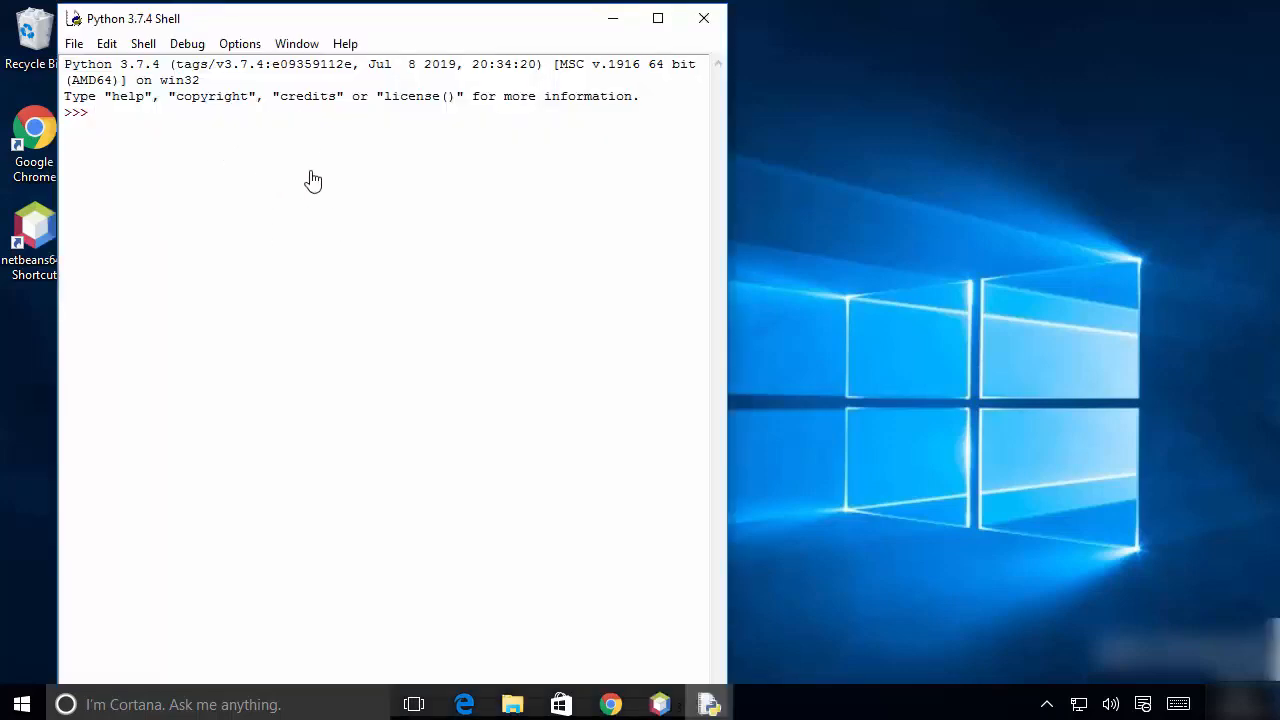
# Set the IDLE shell and editor font size to 16, apply the change and close the settings.
pyautogui.click(239, 46)
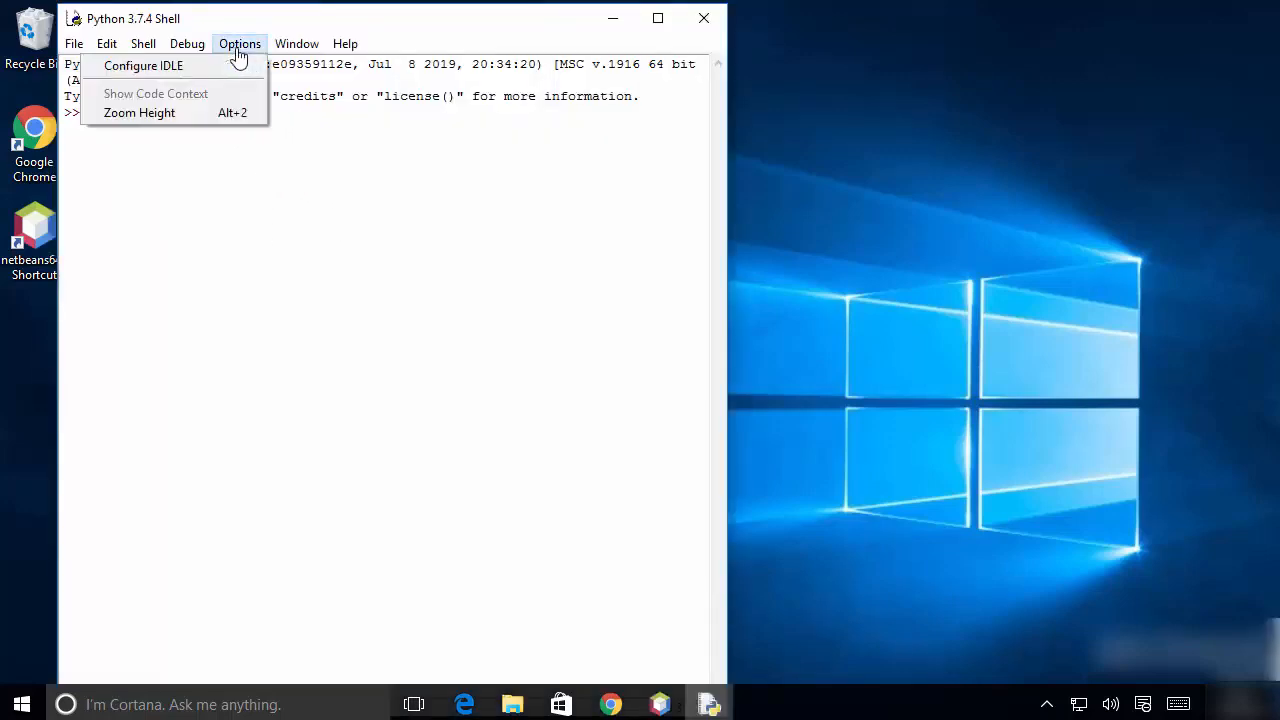
pyautogui.click(142, 72)
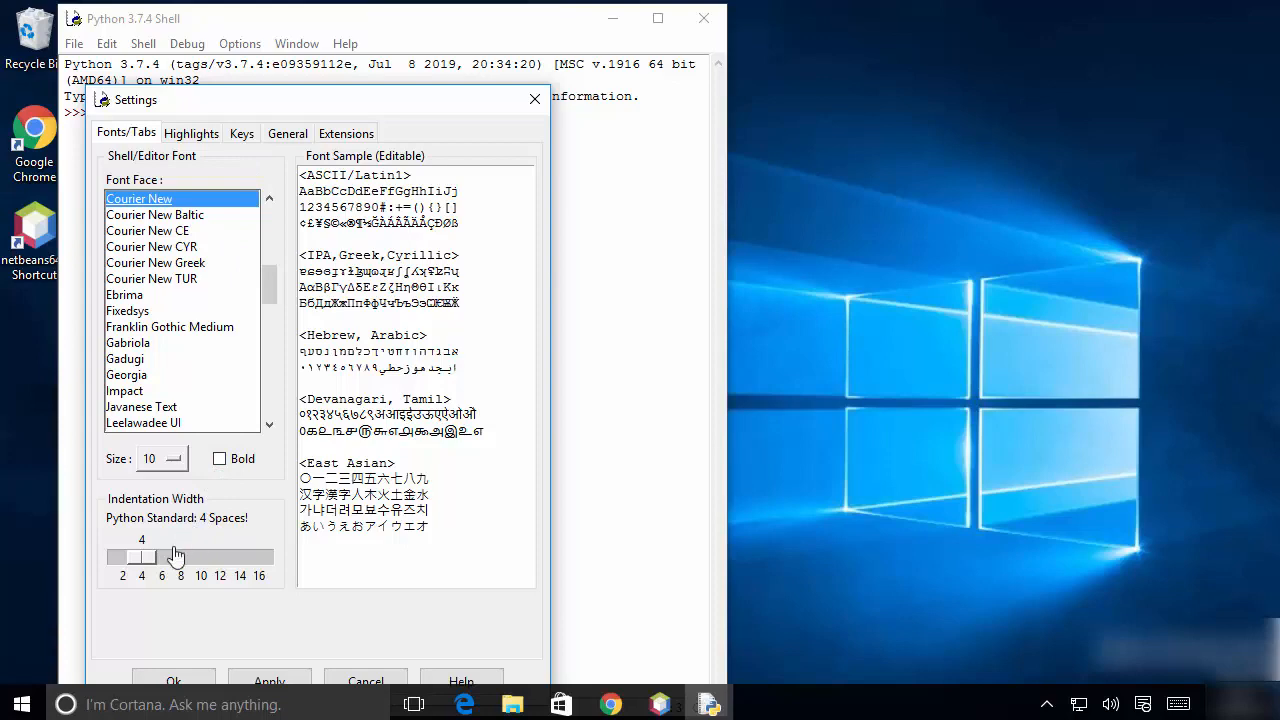
pyautogui.click(165, 463)
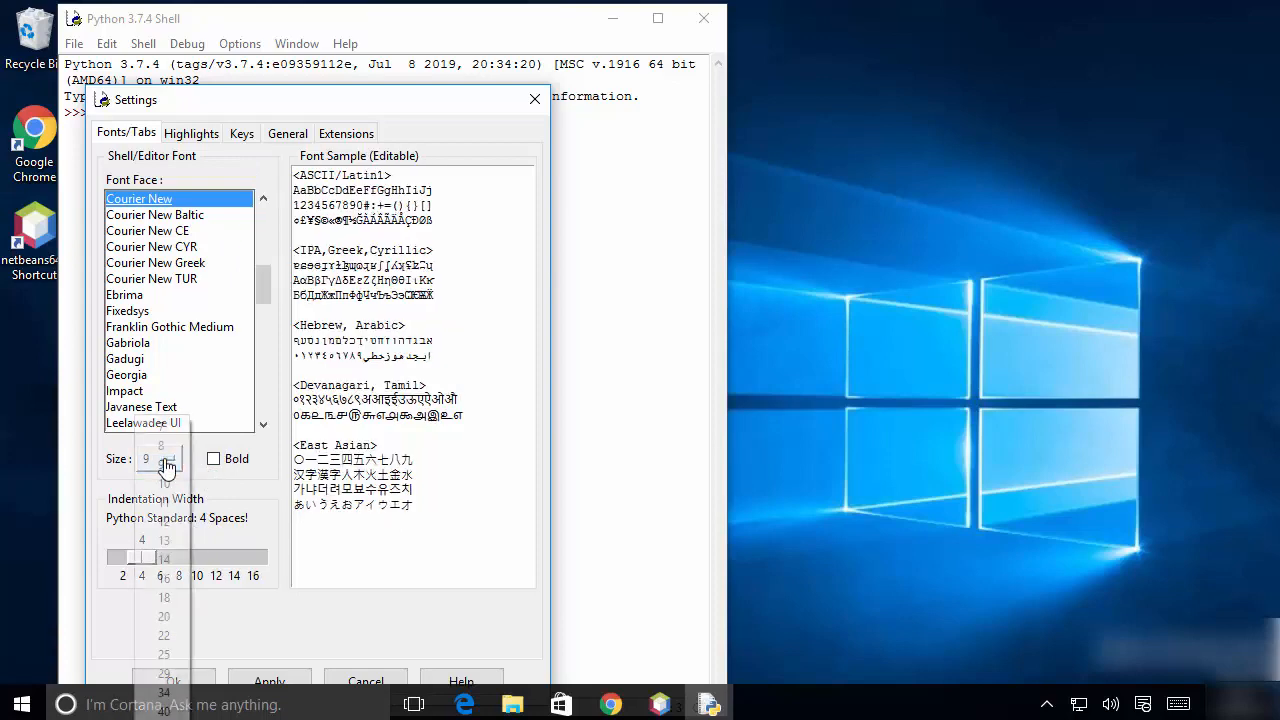
pyautogui.click(170, 578)
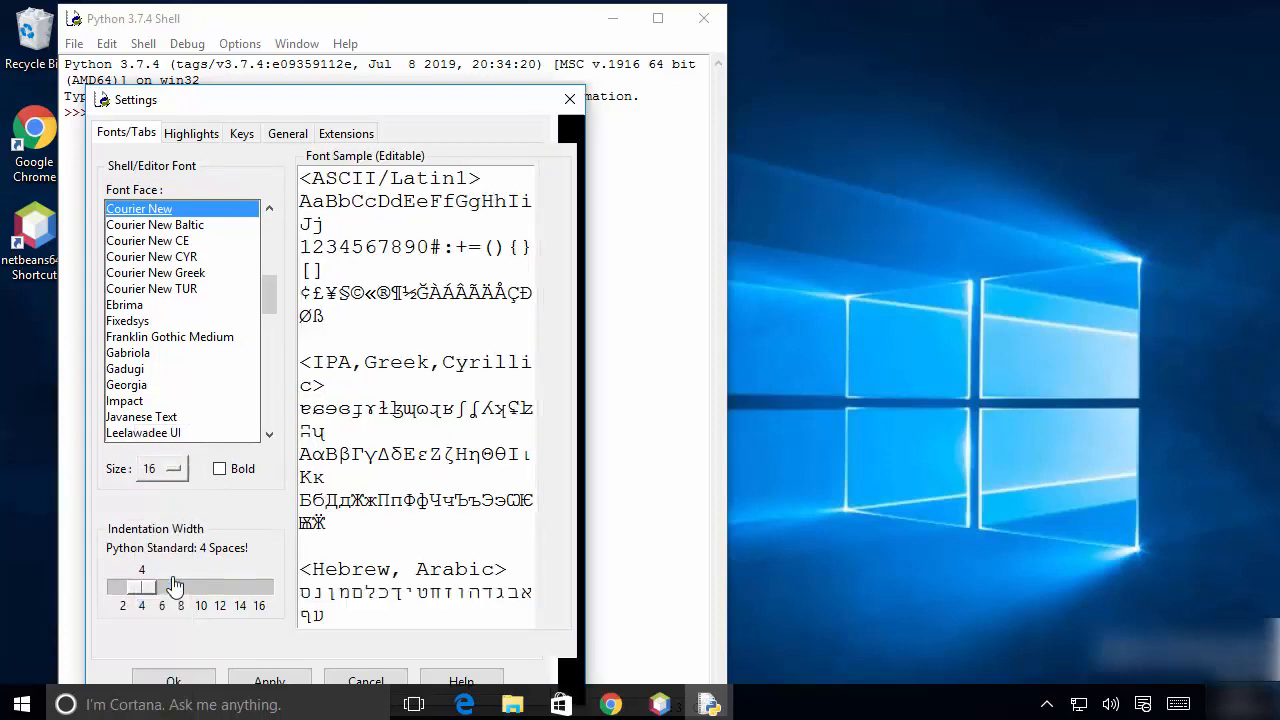
pyautogui.click(286, 683)
pyautogui.click(201, 682)
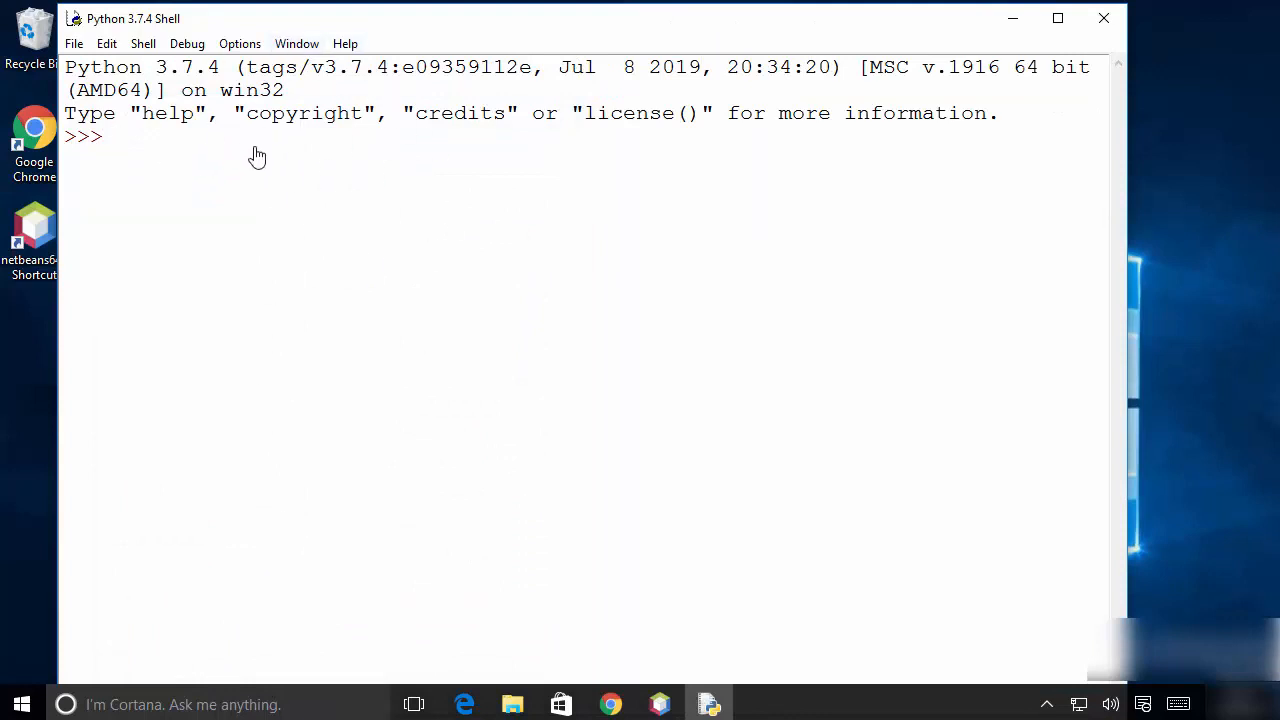
# Run print("Hello World") in the IDLE shell, and close IDLE.
pyautogui.write('prin')
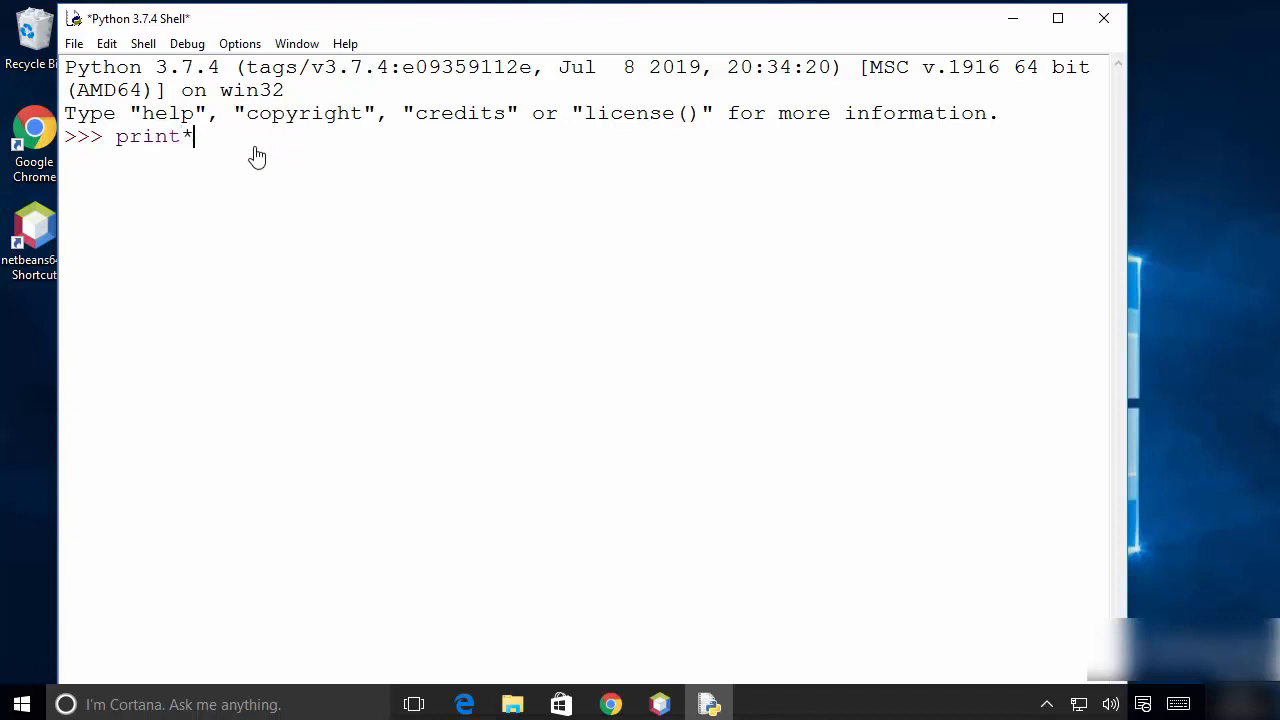
pyautogui.write('t("")')
pyautogui.write('Hello ')
pyautogui.write('World')
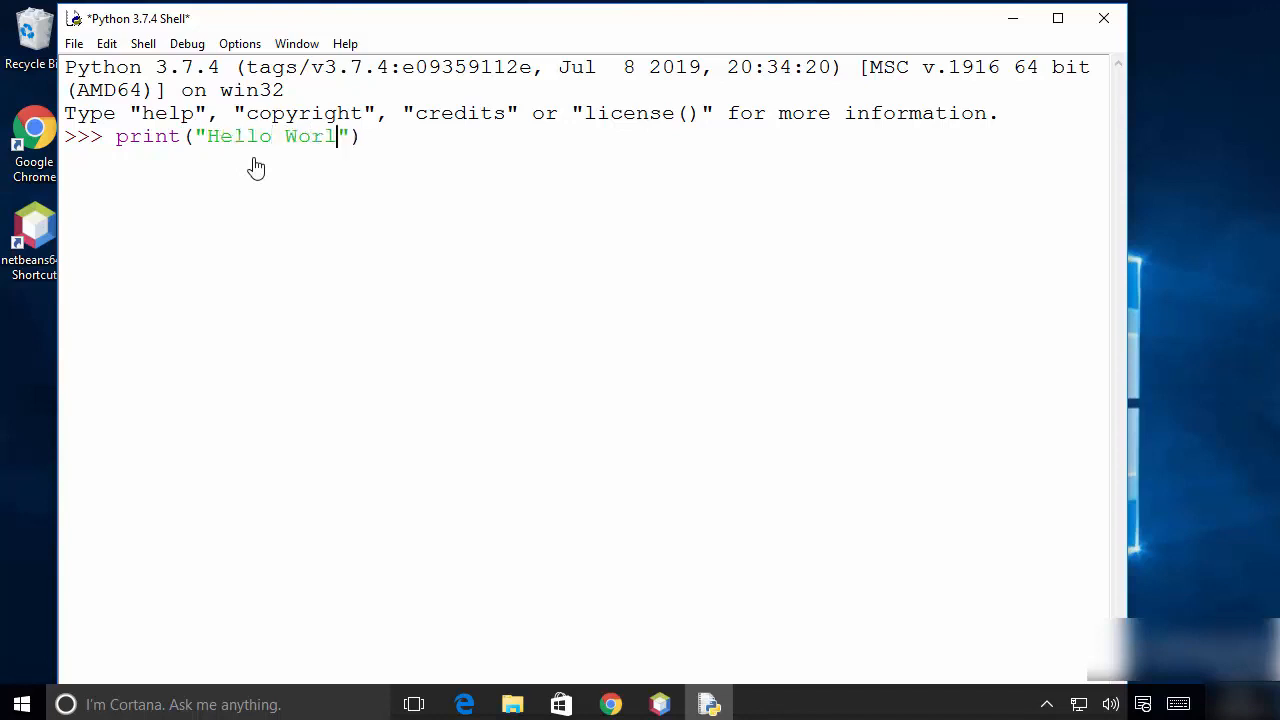
pyautogui.press('Return')
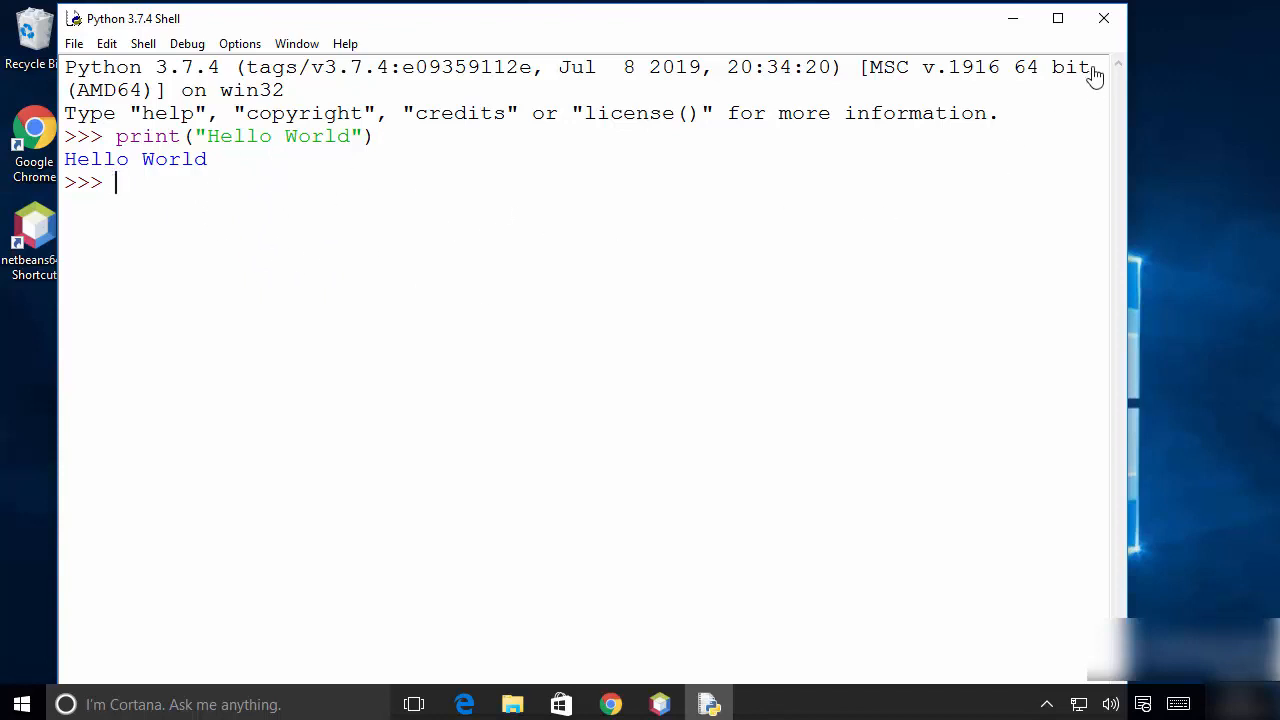
pyautogui.click(1103, 18)
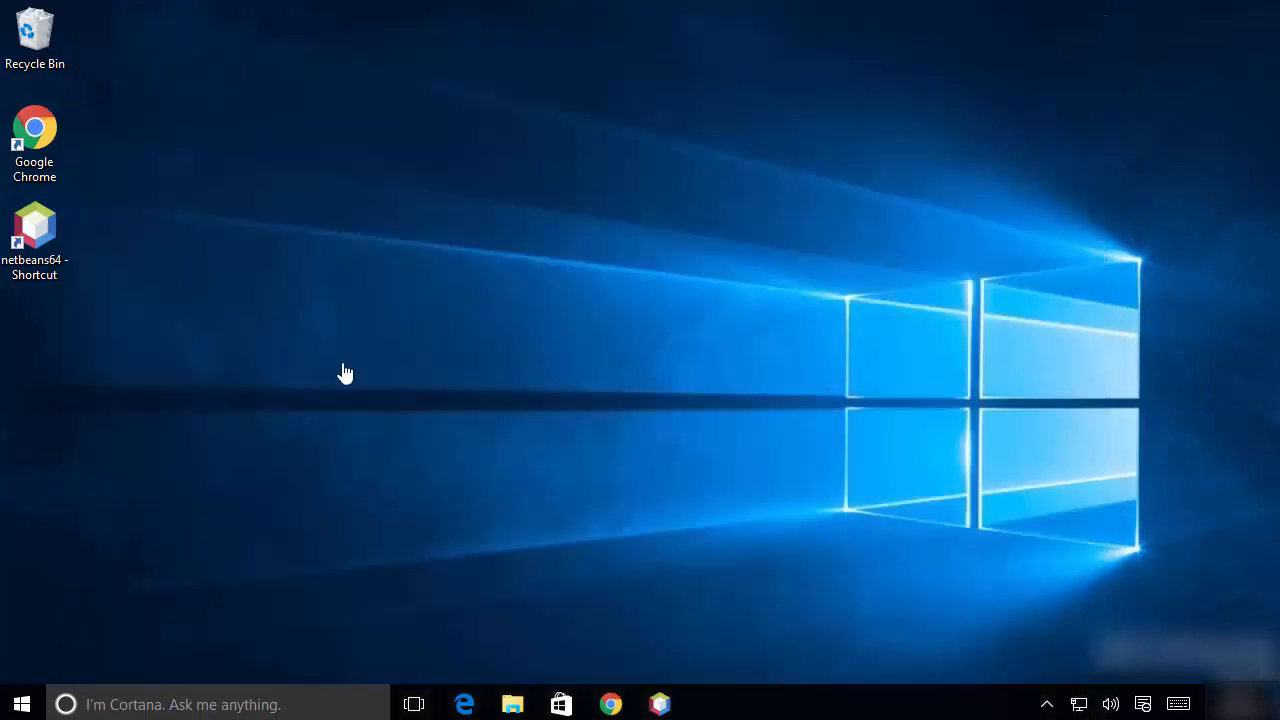
# Expand the recently added programs among all installed apps and launch Python 3.7 (64-bit).
pyautogui.click(20, 705)
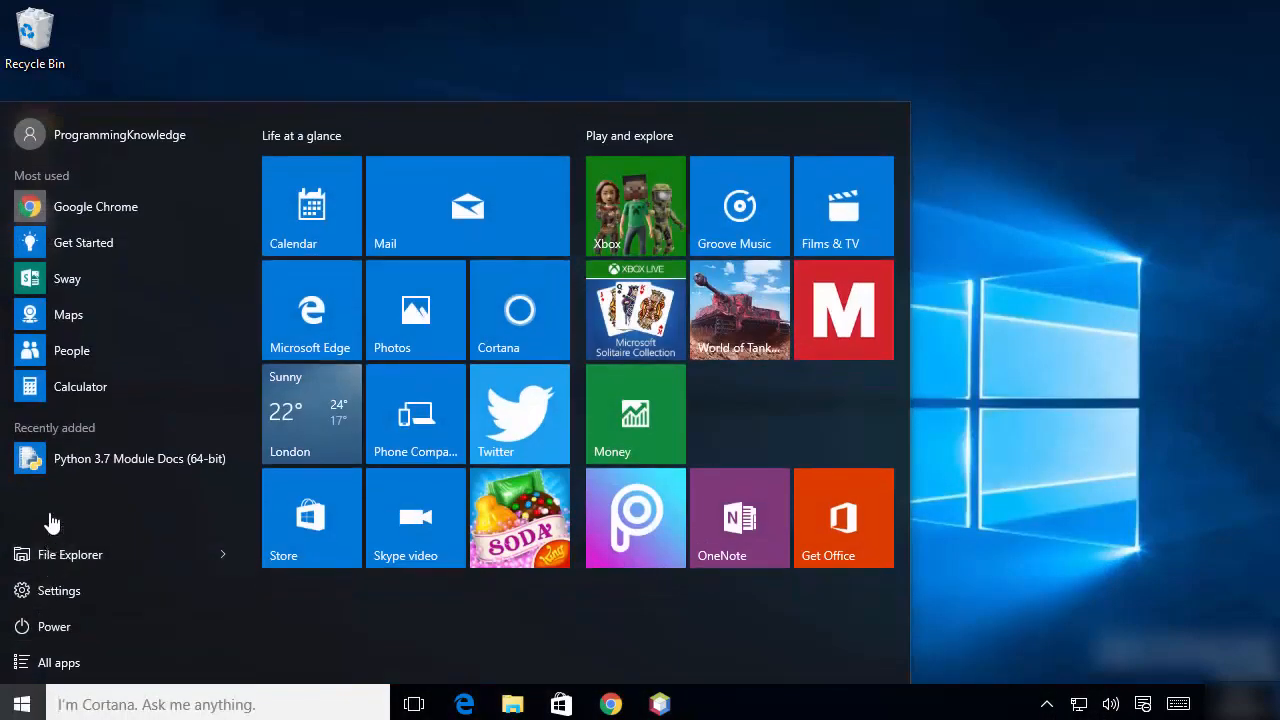
pyautogui.click(57, 662)
pyautogui.click(69, 262)
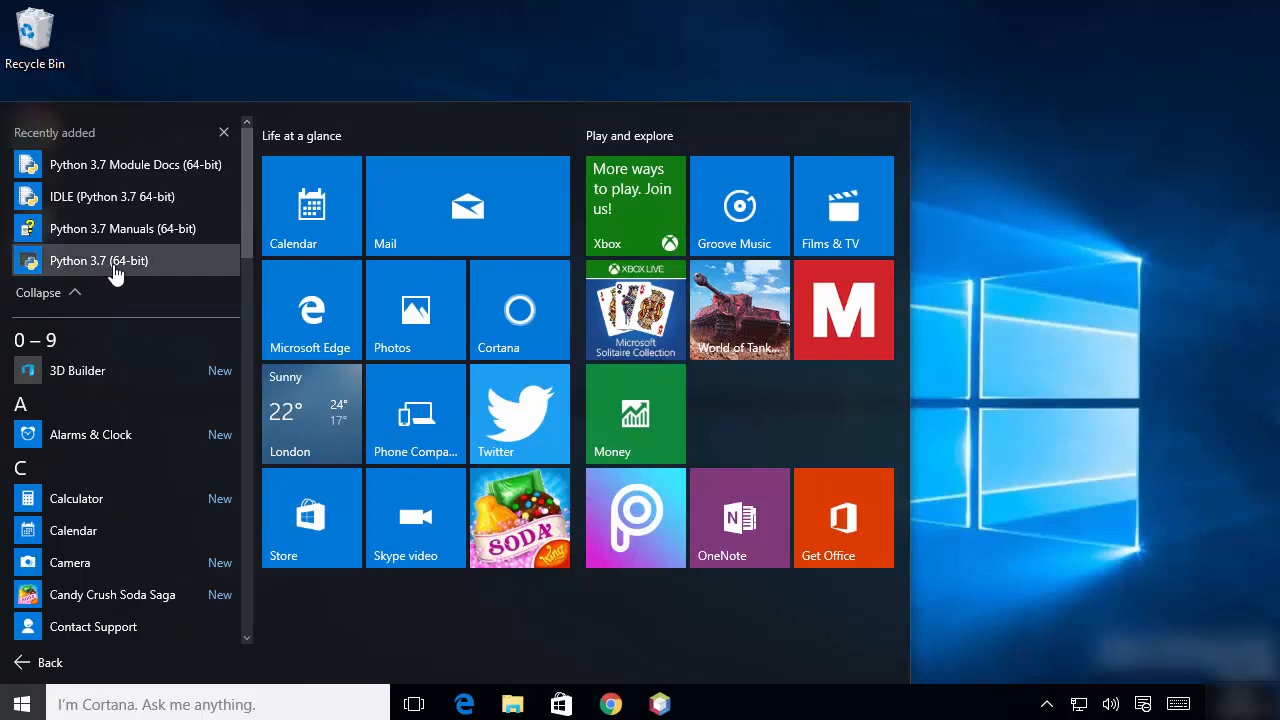
pyautogui.click(115, 262)
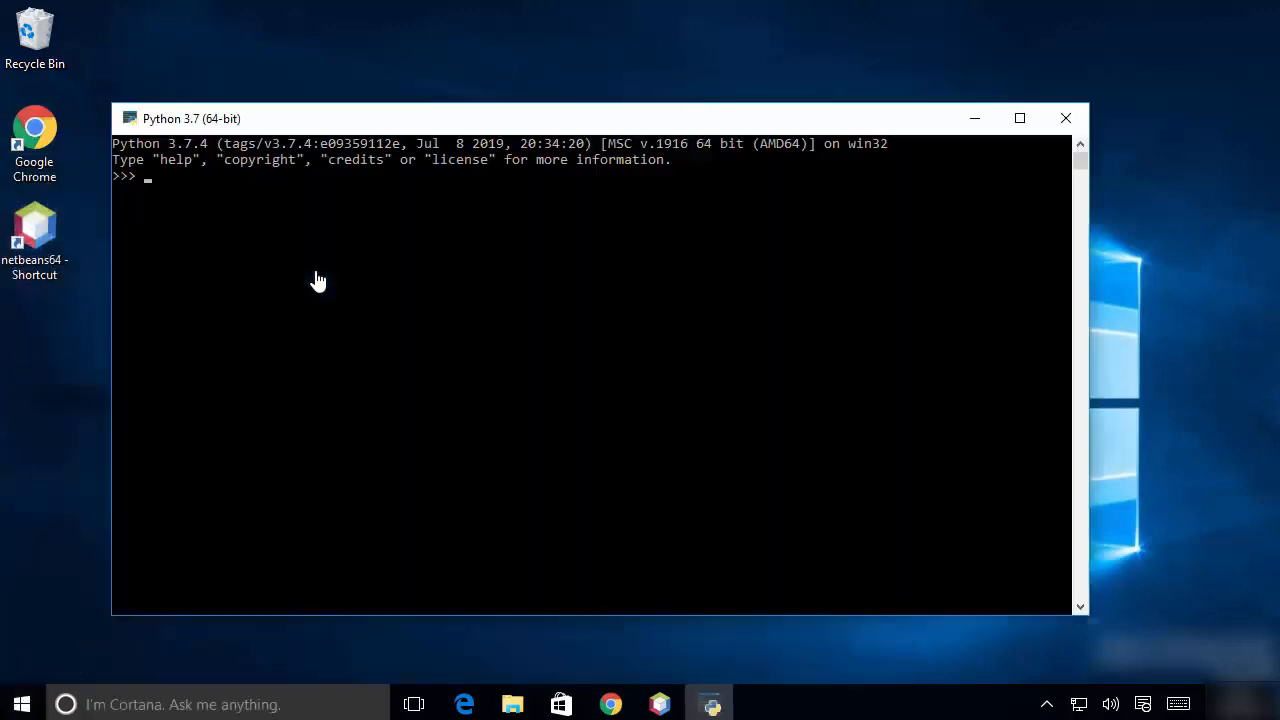
# Run print("Hello World") in the Python 3.7 console, and close the console window.
pyautogui.click(316, 272)
pyautogui.write('print(')
pyautogui.write('"Hello World"')
pyautogui.press('Return')
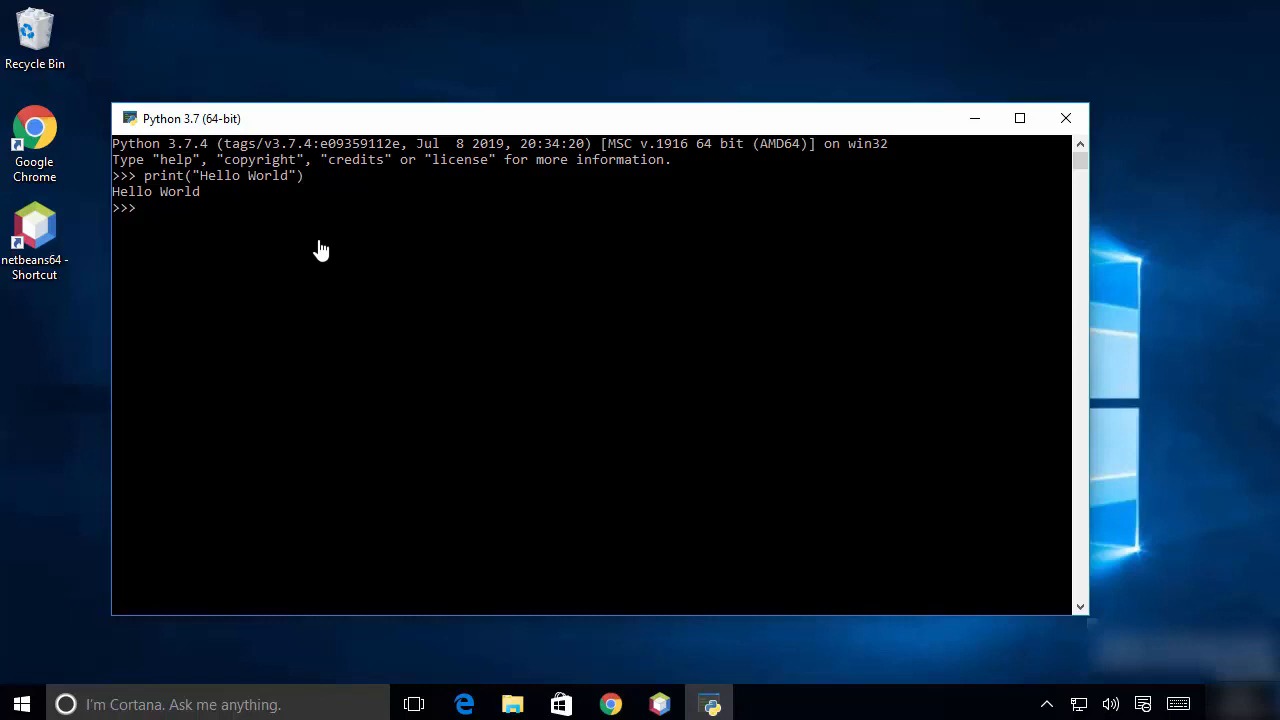
pyautogui.click(1067, 122)
# Open a non-admin Command Prompt and start the interpreter with the python command.
pyautogui.rightClick(22, 704)
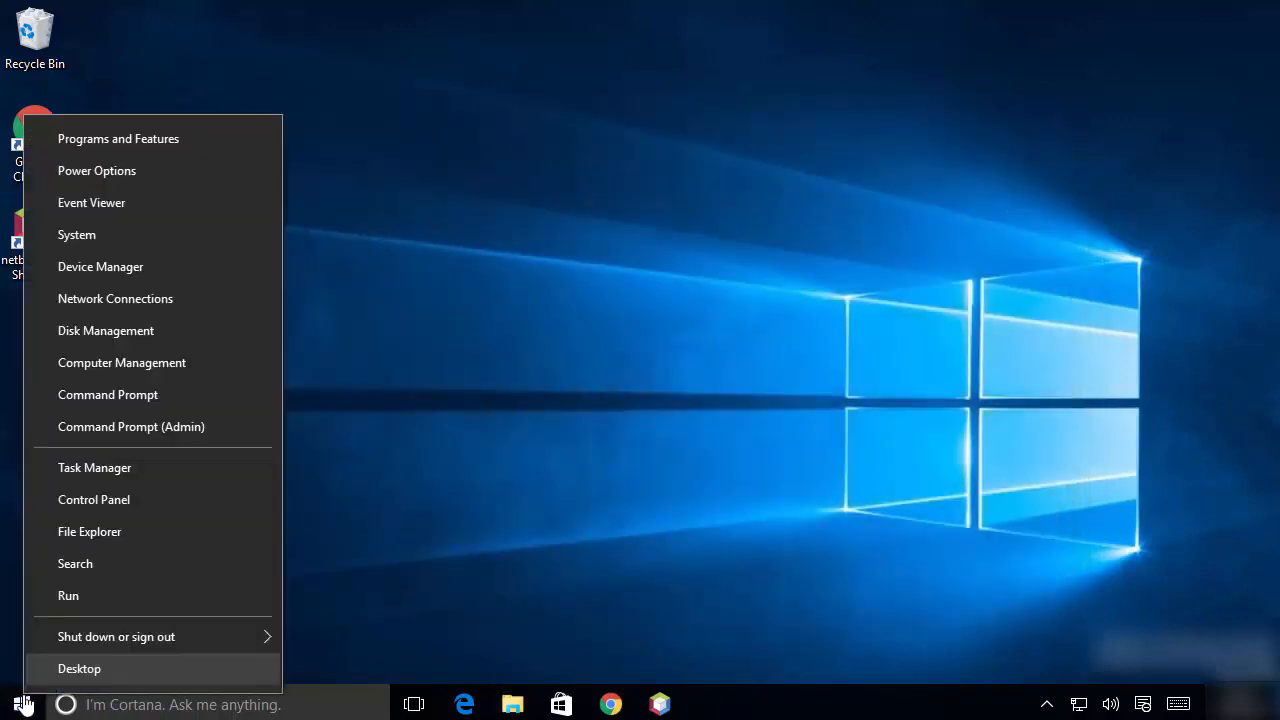
pyautogui.click(387, 494)
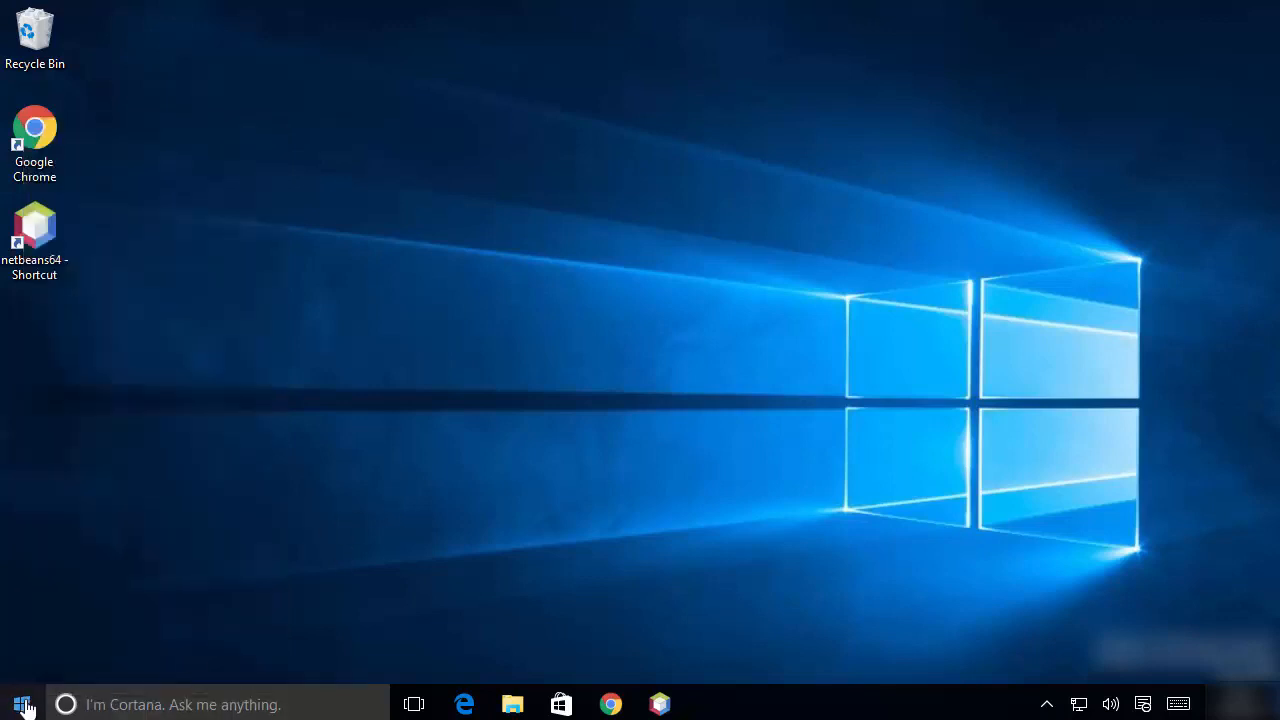
pyautogui.rightClick(22, 706)
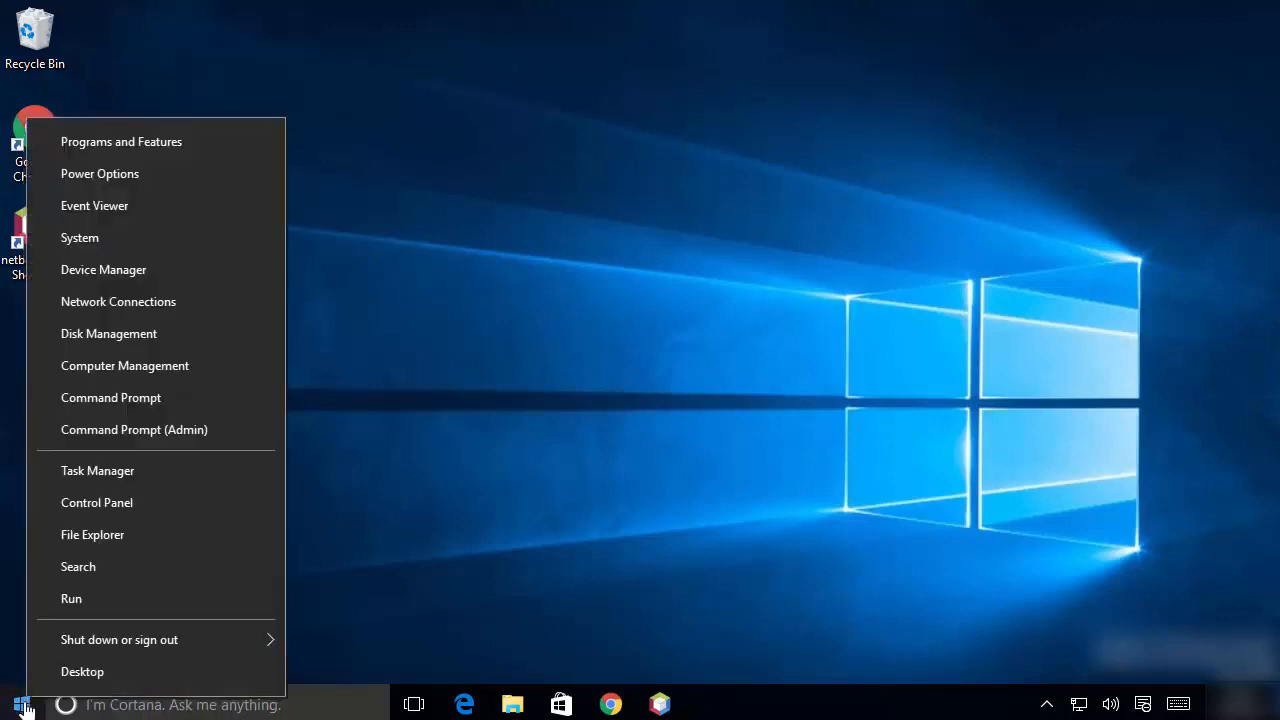
pyautogui.click(97, 410)
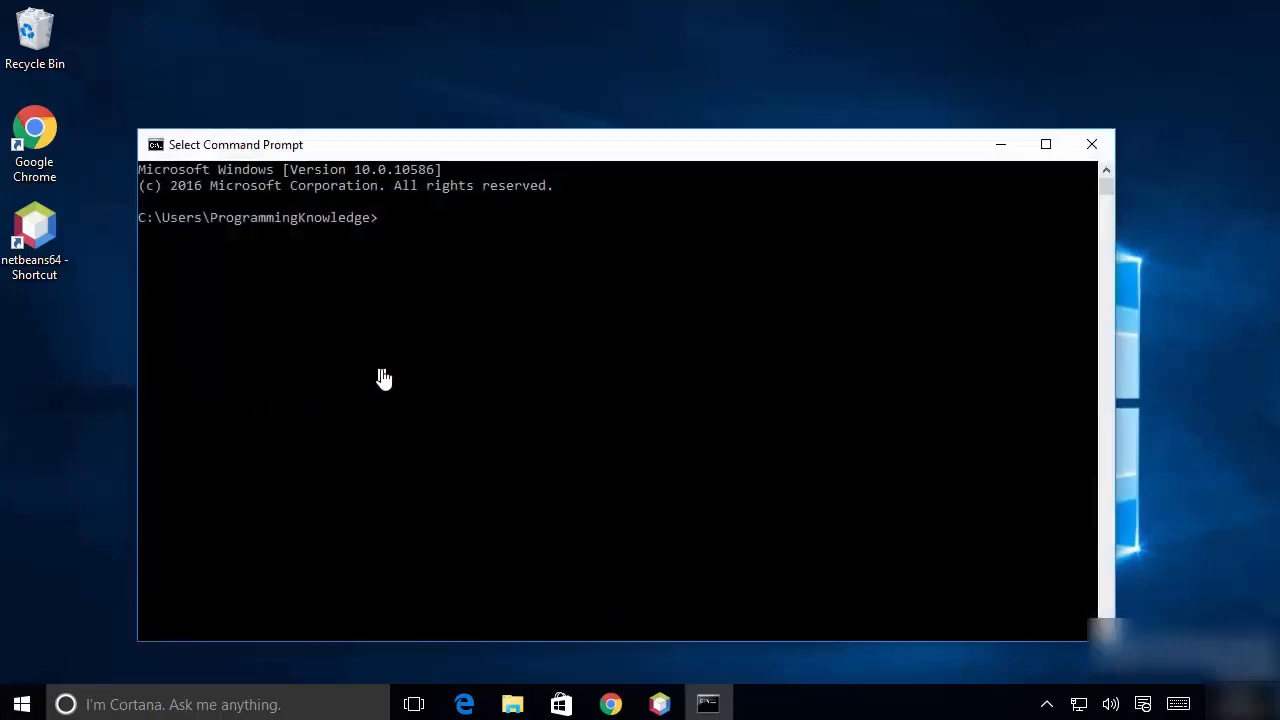
pyautogui.write('python')
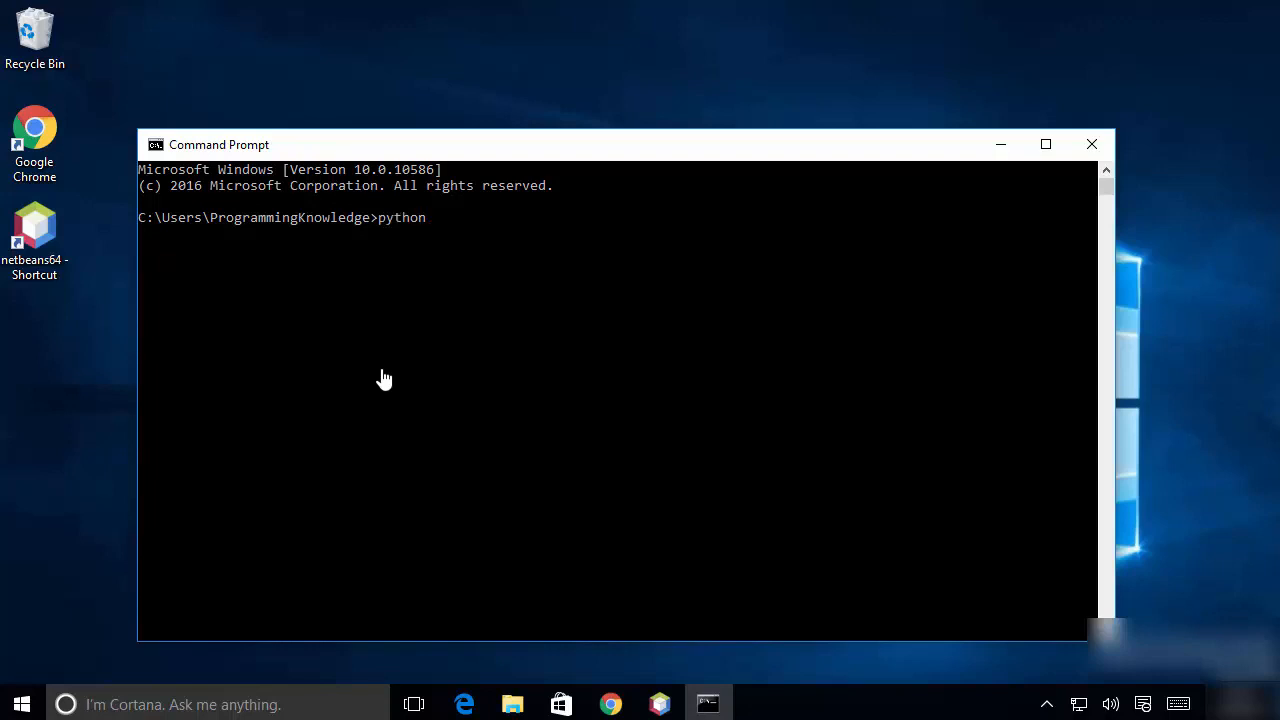
pyautogui.press('Return')
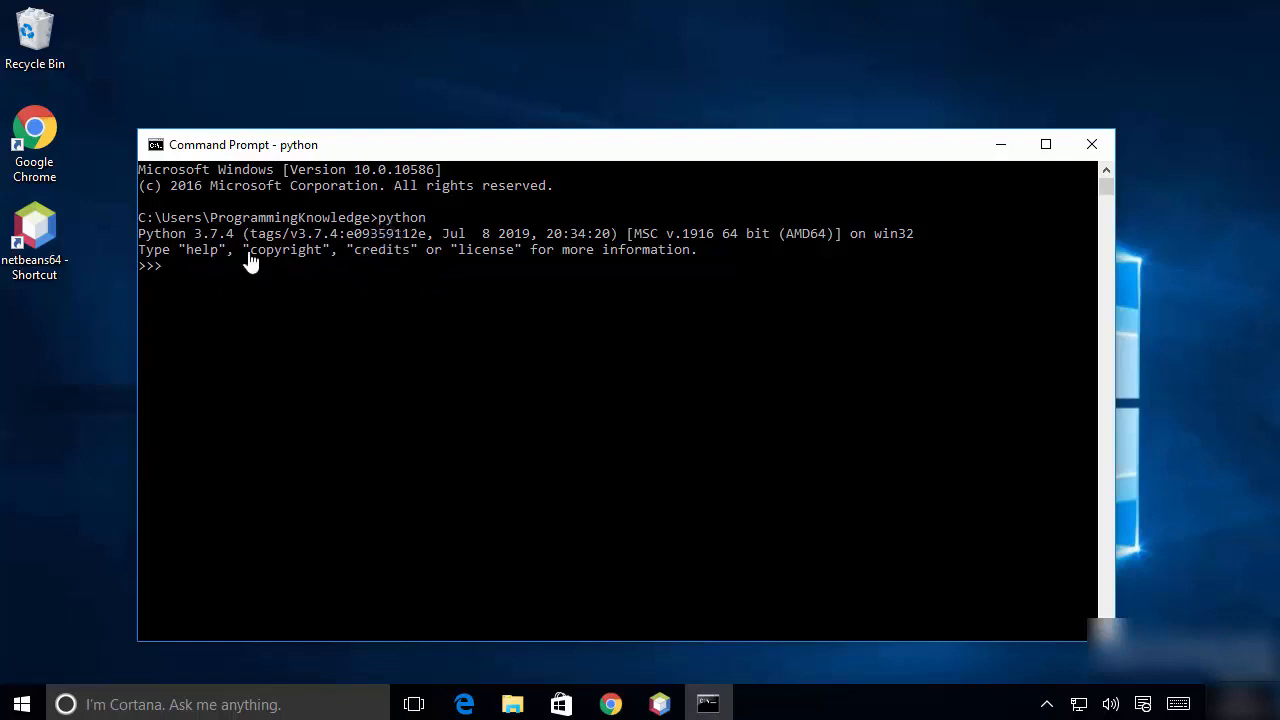
# Run print("Hello World") in the Python session inside the Command Prompt.
pyautogui.click(224, 298)
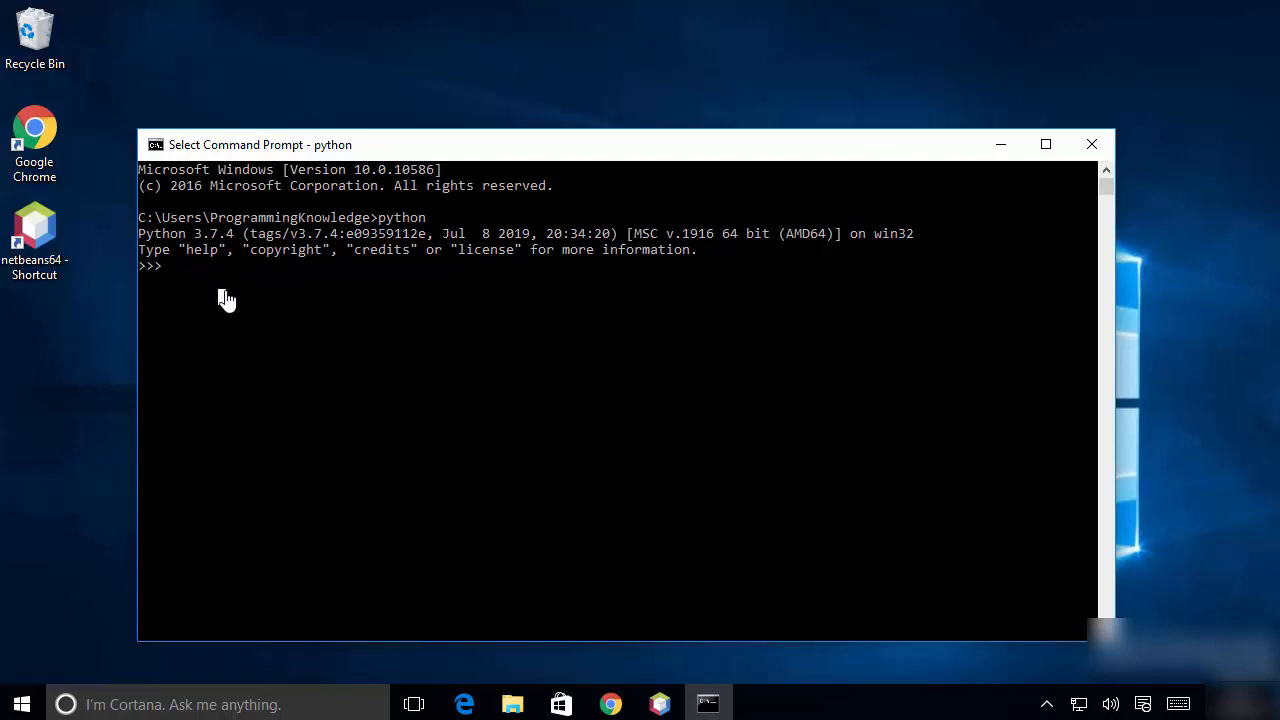
pyautogui.write('print(')
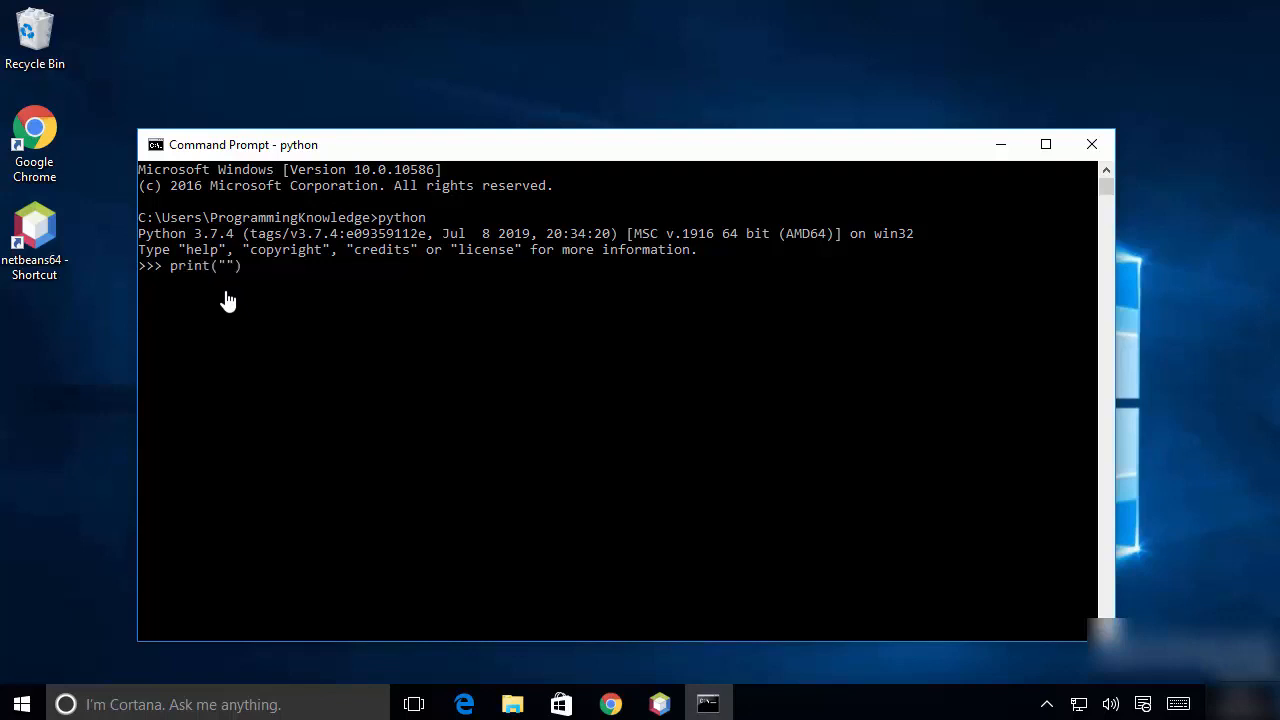
pyautogui.write('Hello World')
pyautogui.press('Return')
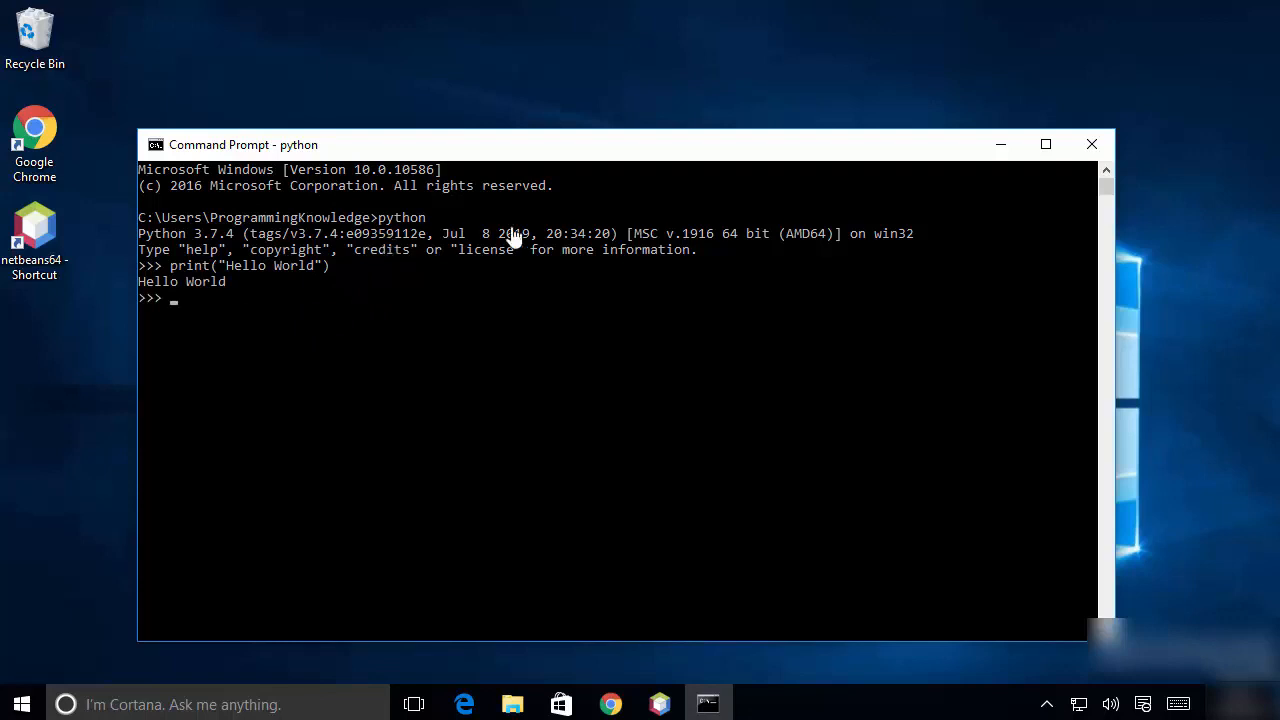
# Try the quit command, exit the Python session with quit(), and highlight Ctrl-Z in the exit hint.
pyautogui.click(678, 362)
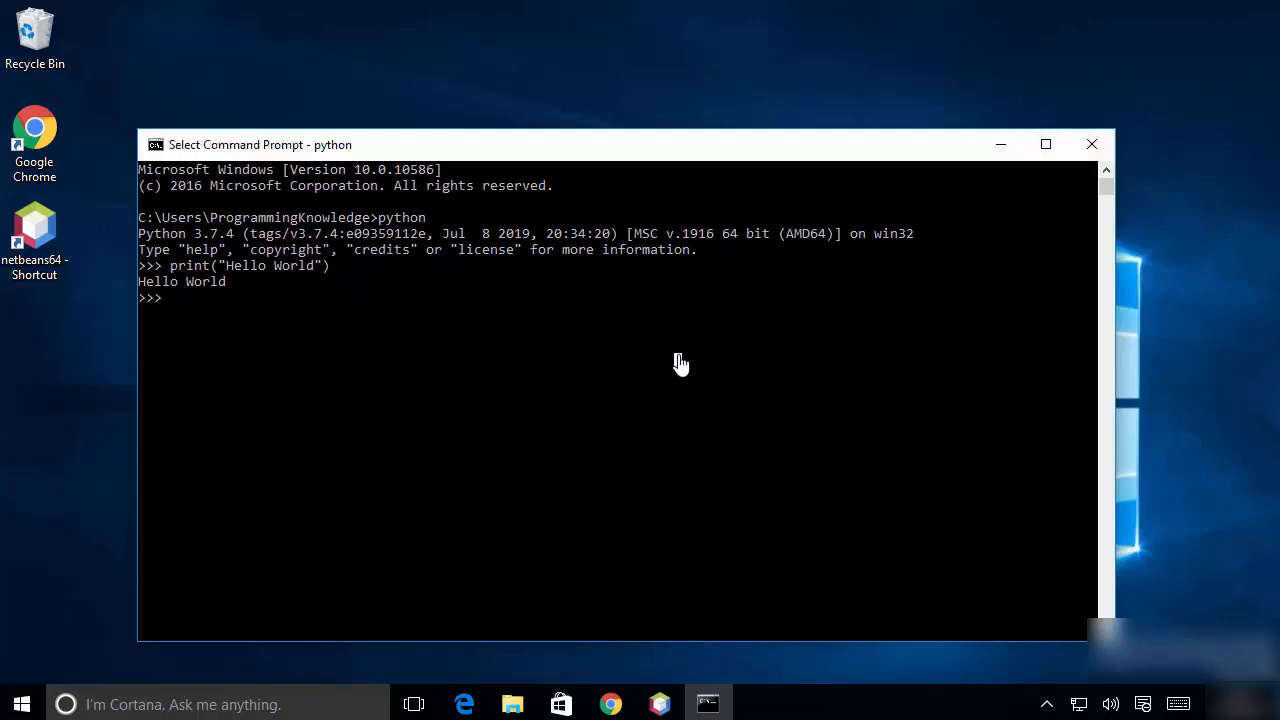
pyautogui.rightClick(679, 363)
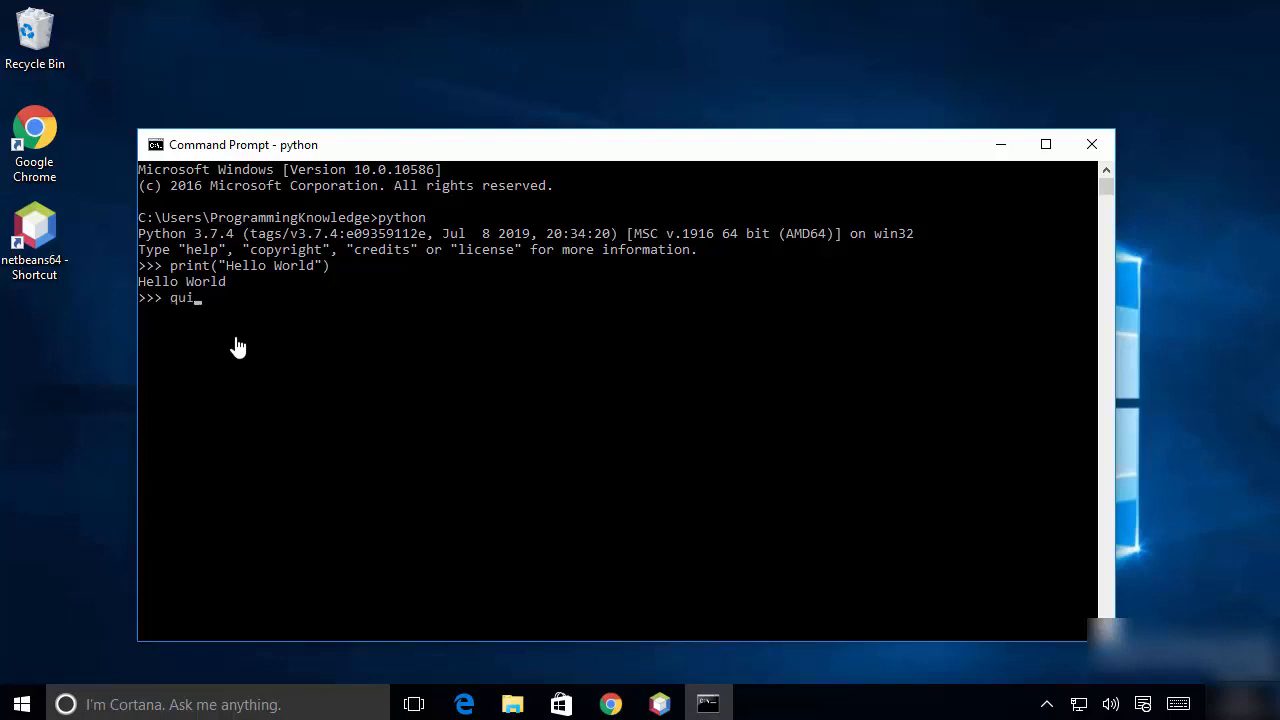
pyautogui.press('Return')
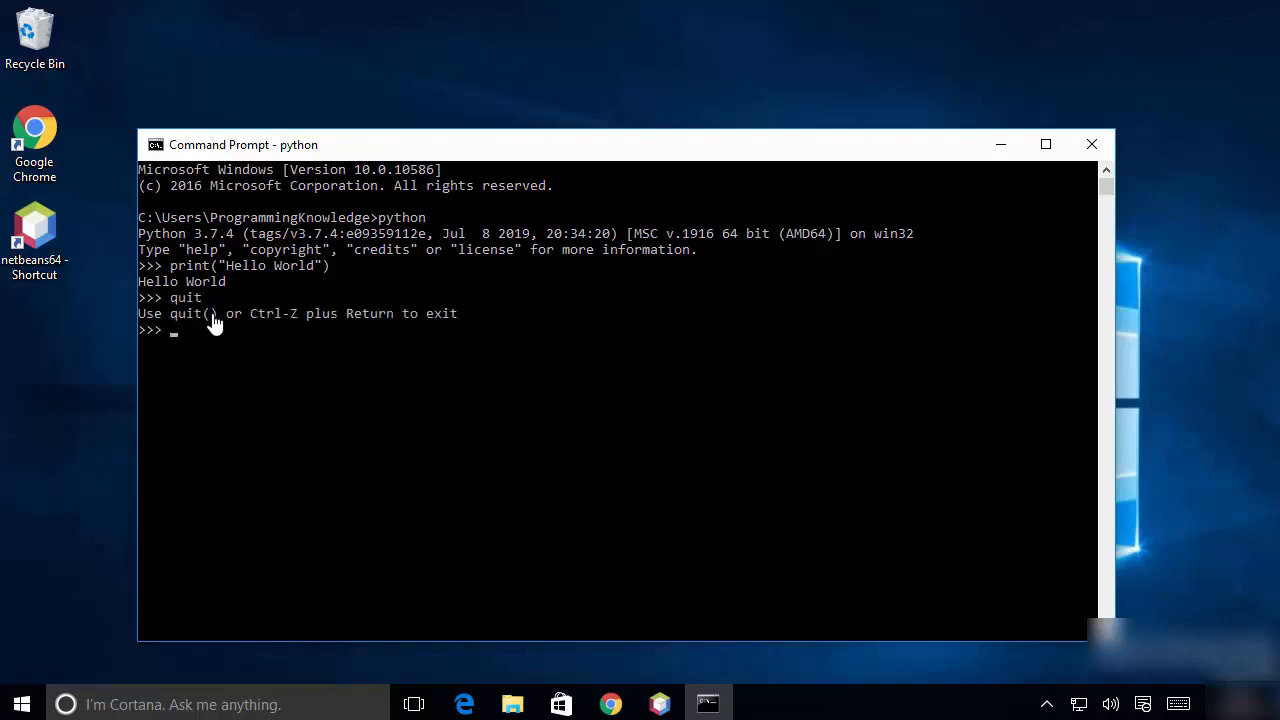
pyautogui.click(213, 333)
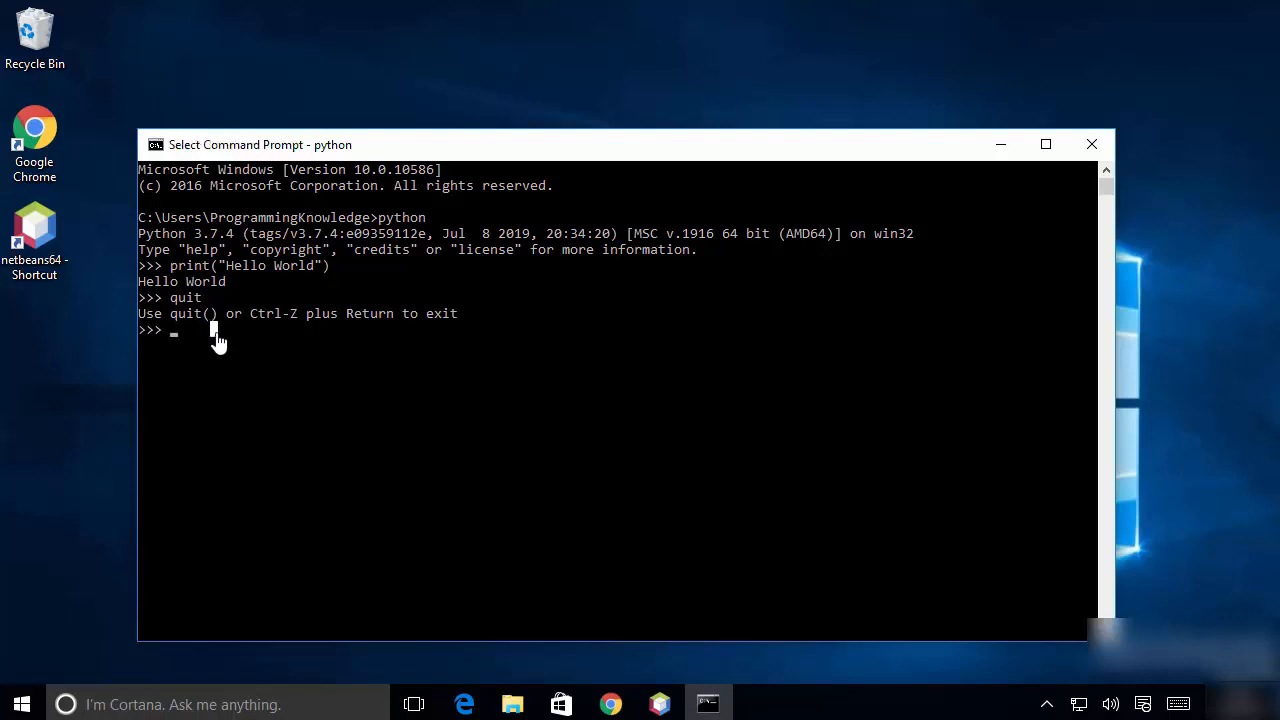
pyautogui.write('quit(')
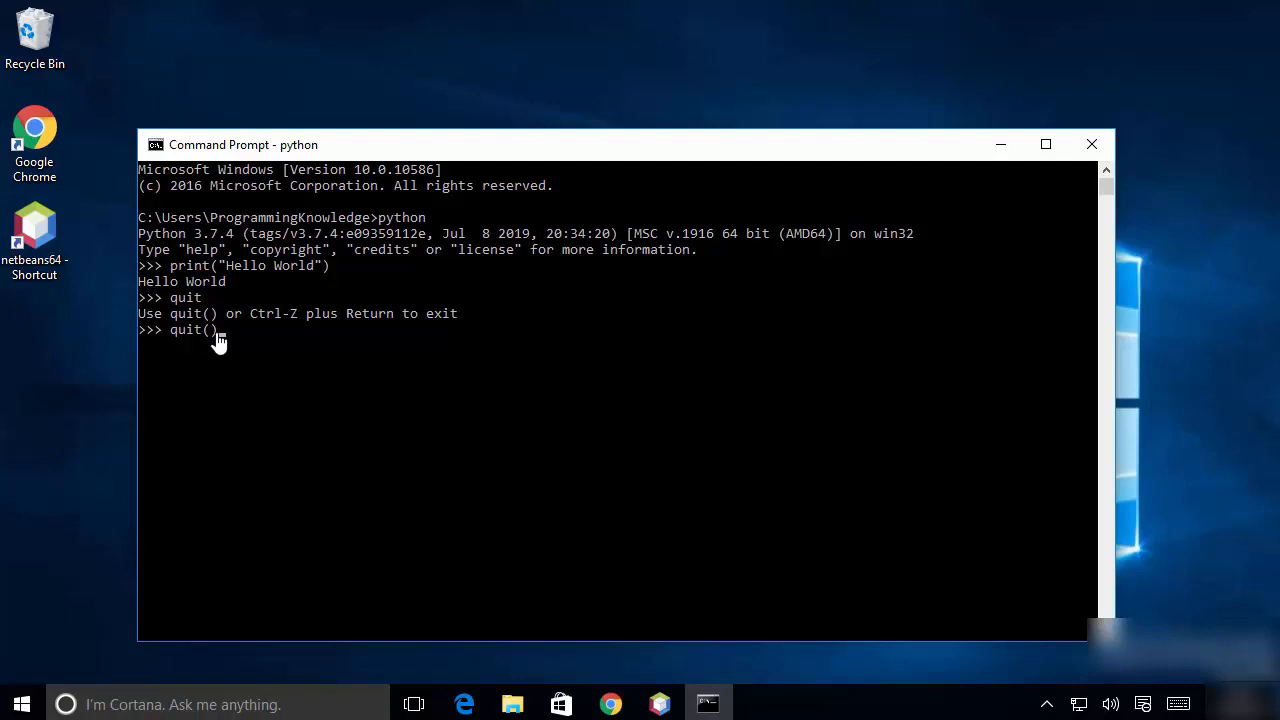
pyautogui.press('Return')
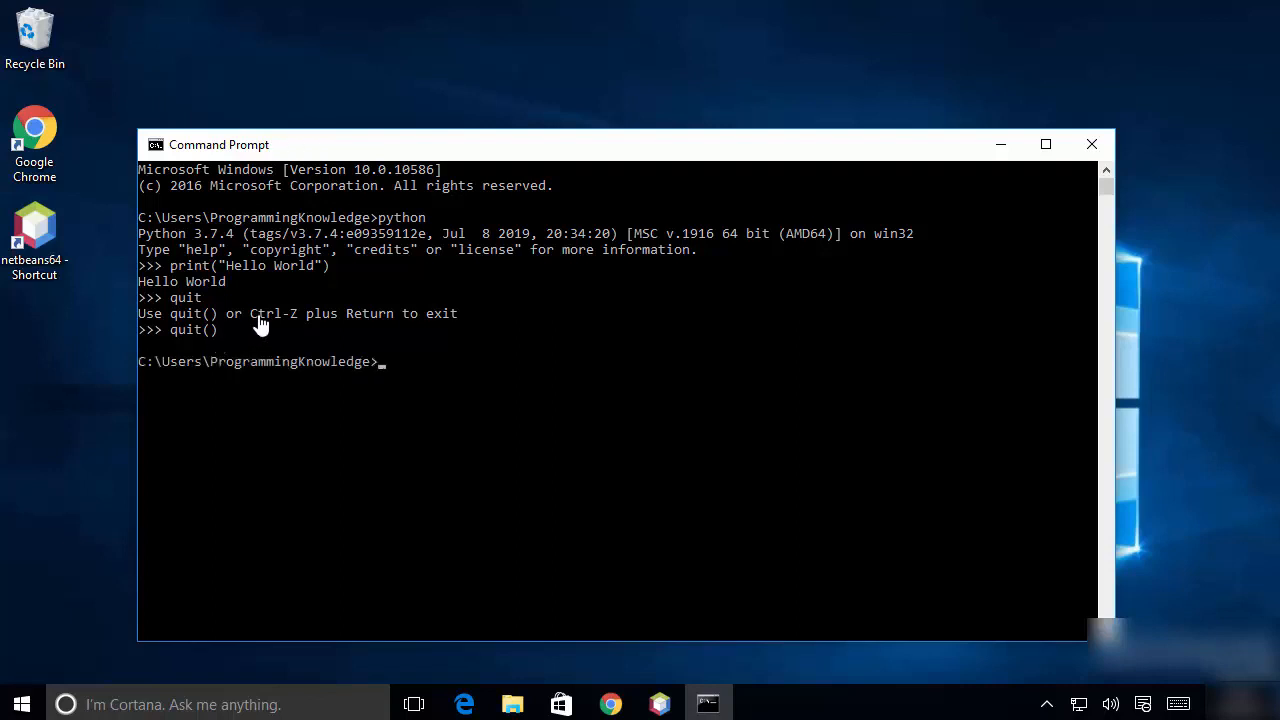
pyautogui.moveTo(254, 316); pyautogui.dragTo(291, 317)
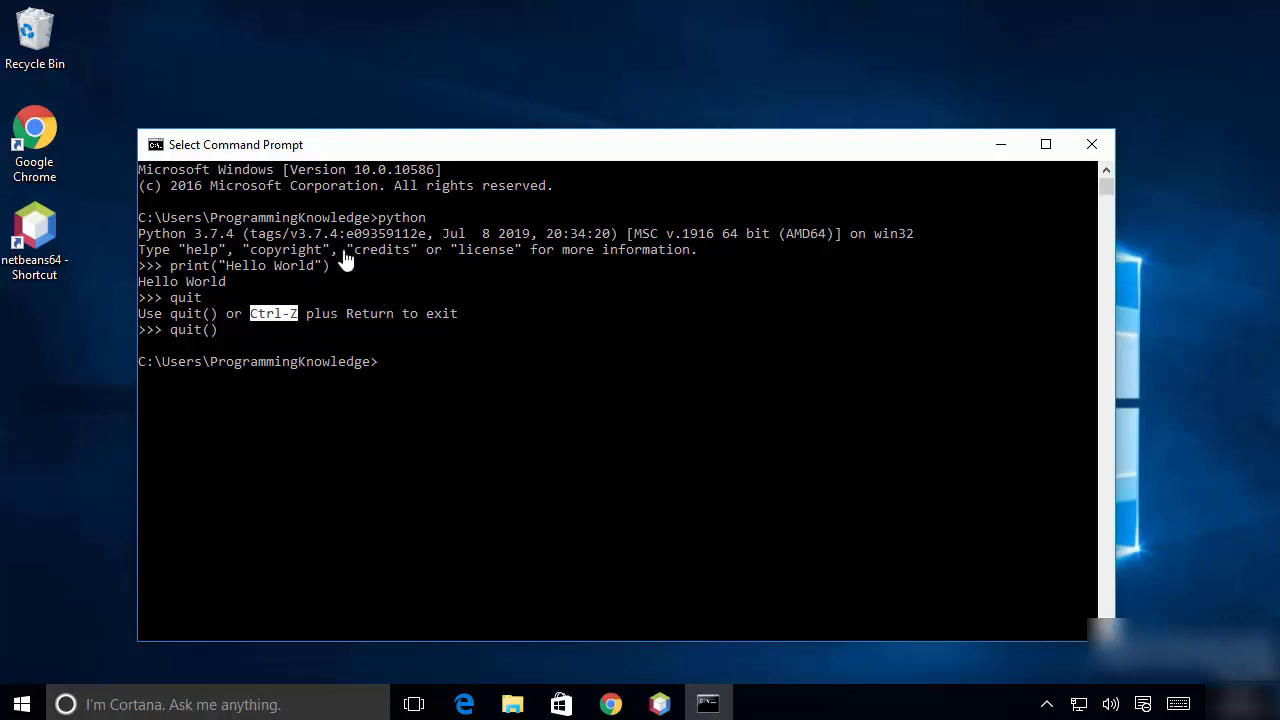
# Check the installed pip version with pip --version, and close the Command Prompt.
pyautogui.click(399, 366)
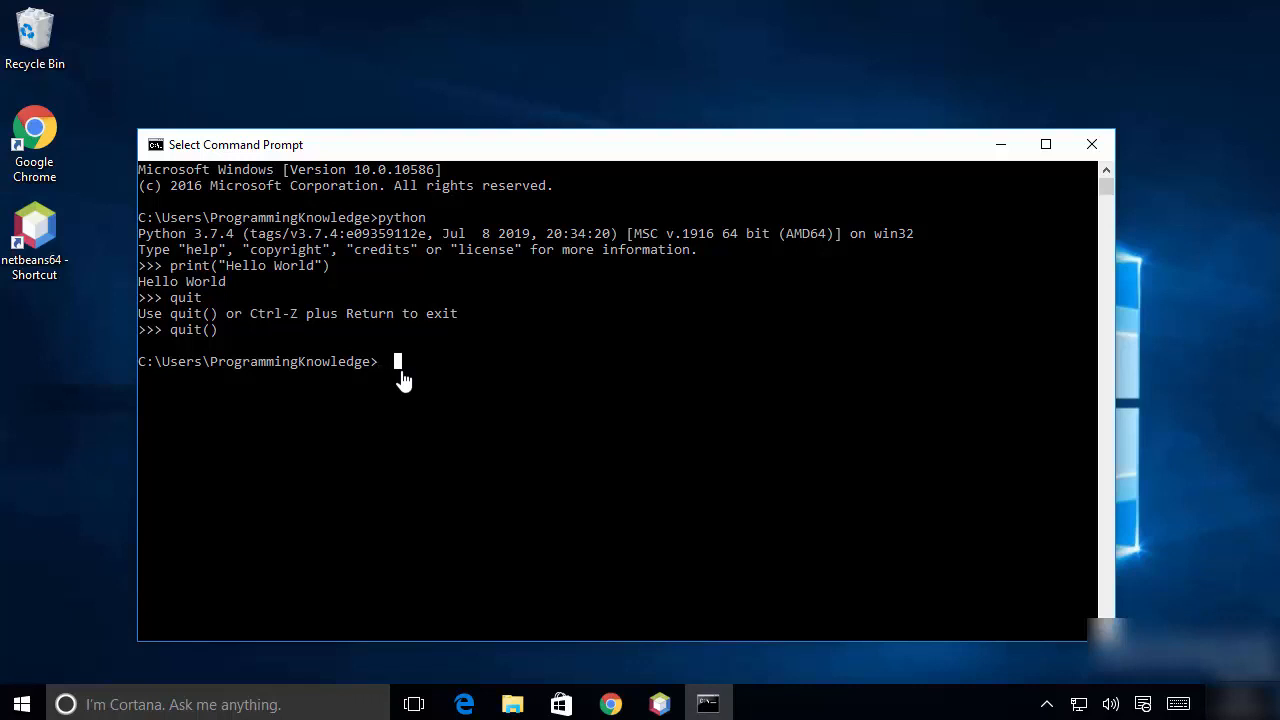
pyautogui.write('pip')
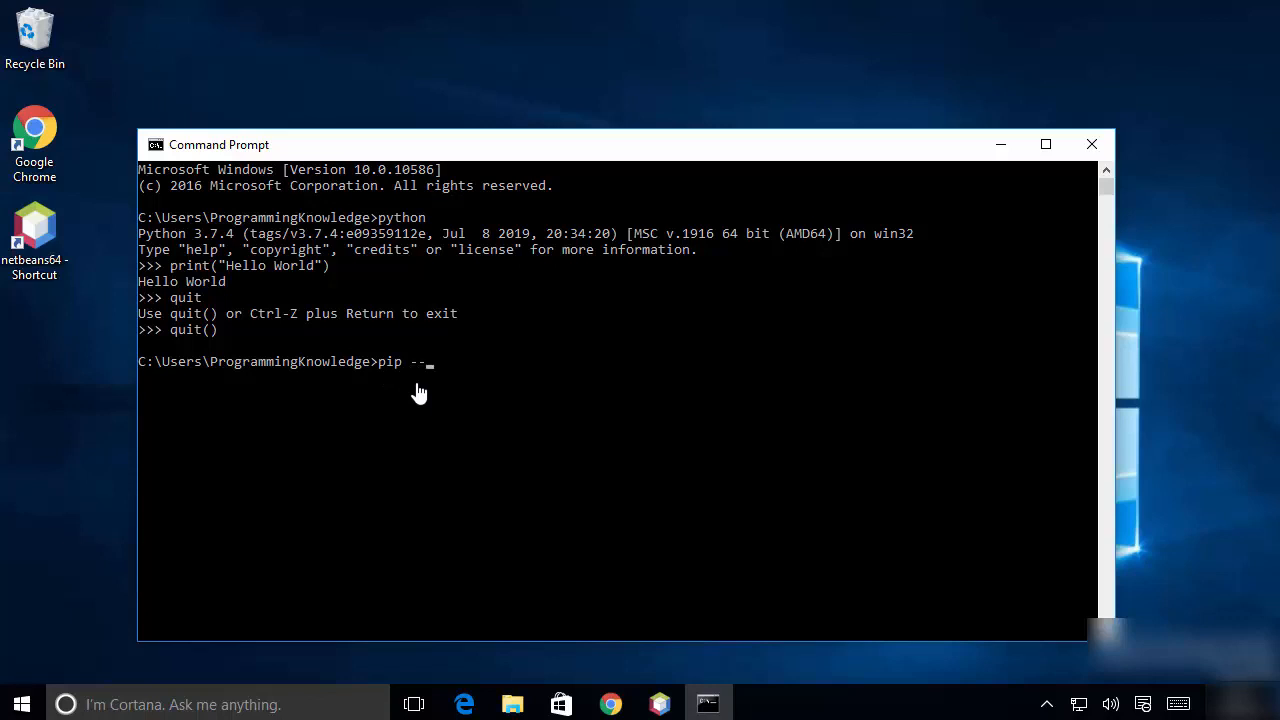
pyautogui.write('--version')
pyautogui.press('Return')
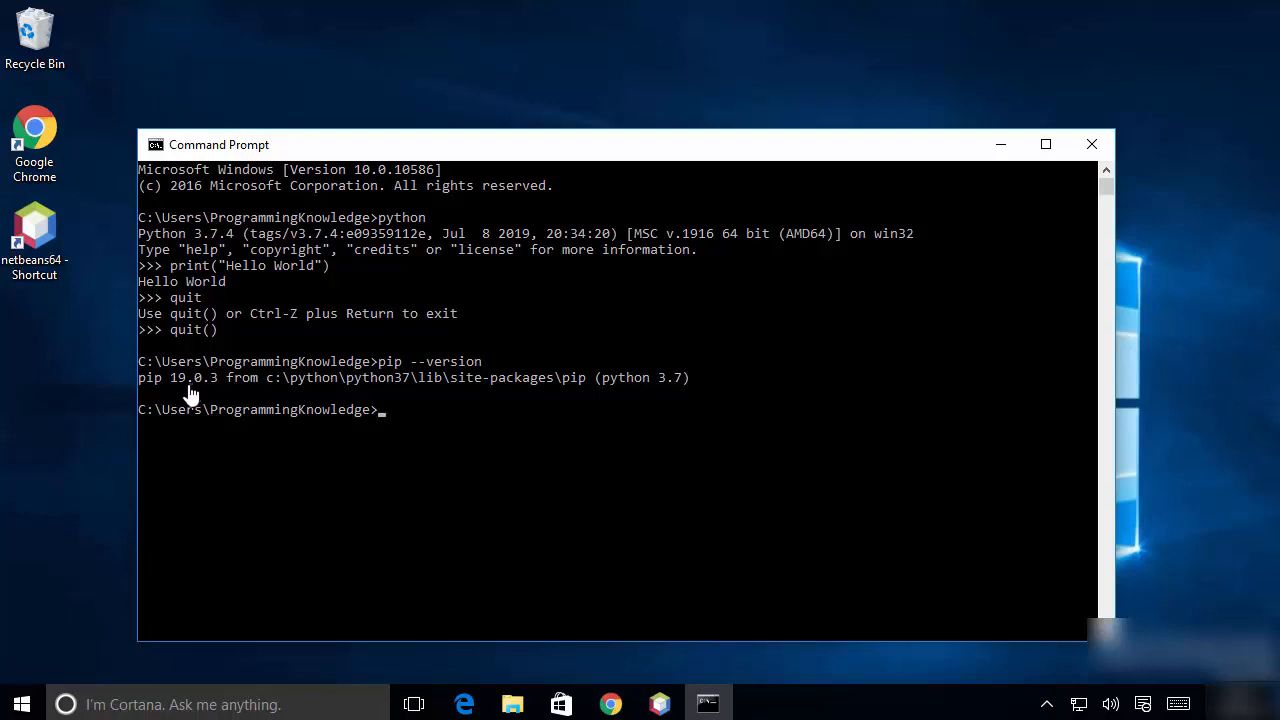
pyautogui.click(320, 442)
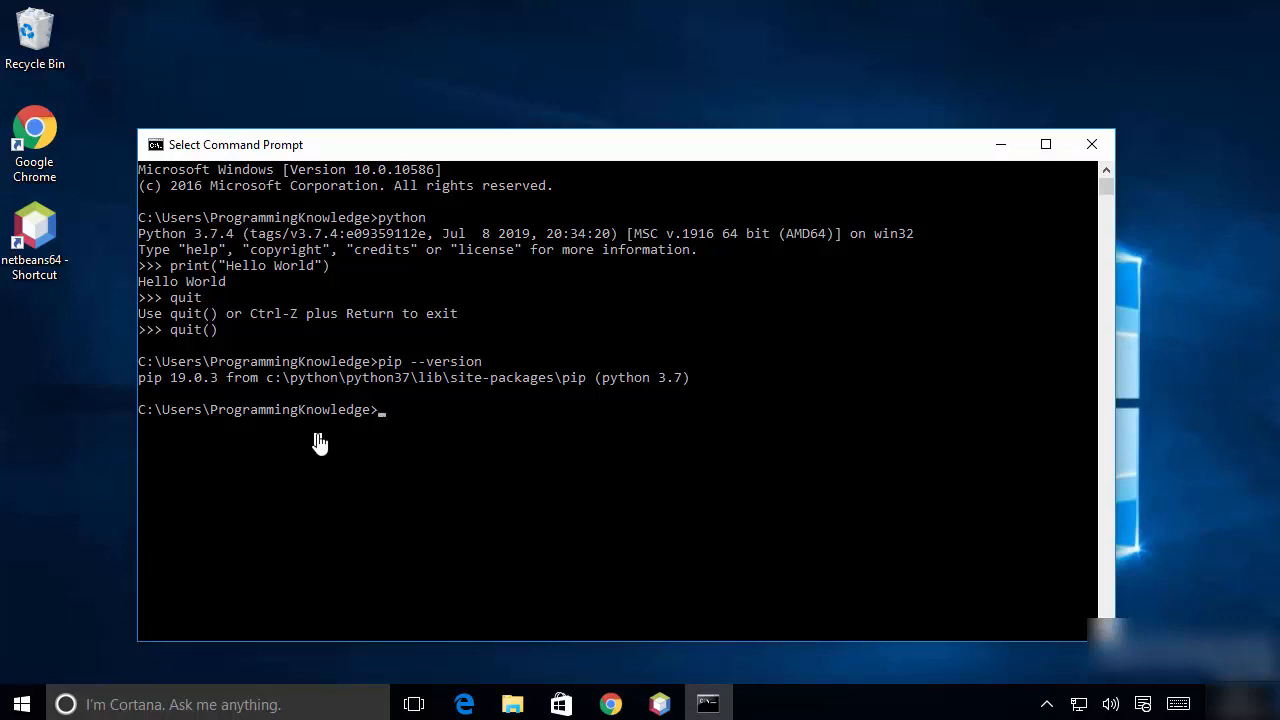
pyautogui.click(1090, 148)
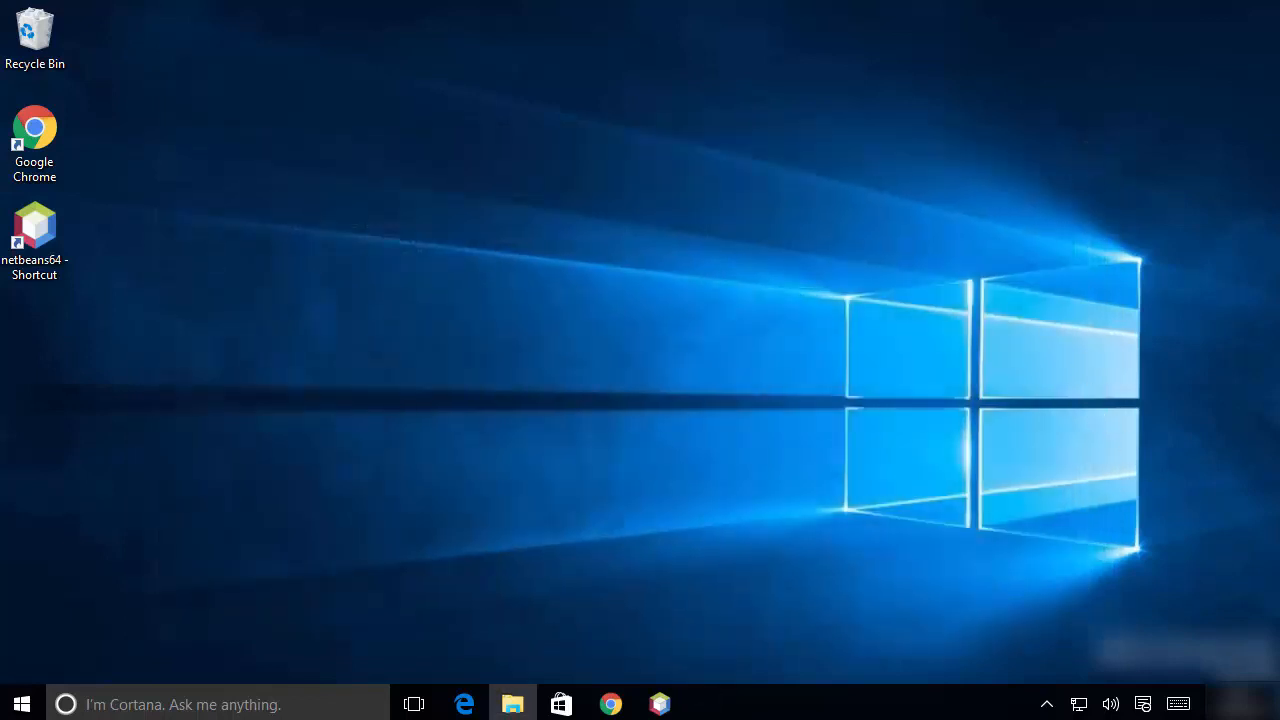